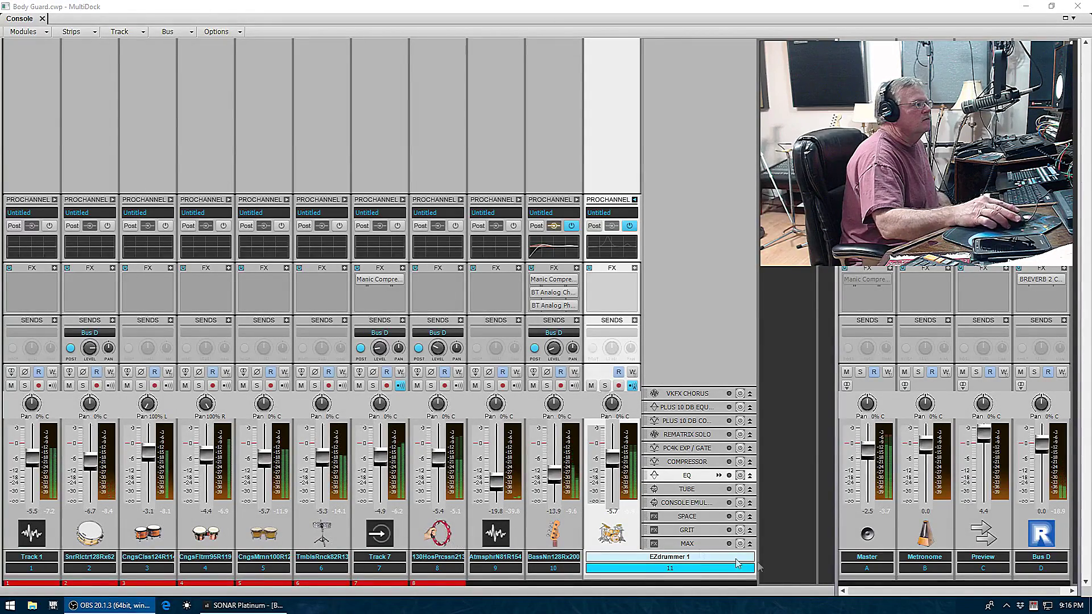
- Lower the Master fader from -2.5 dB to about -10 dB with a few small corrections
drag(869, 451, 869, 474)
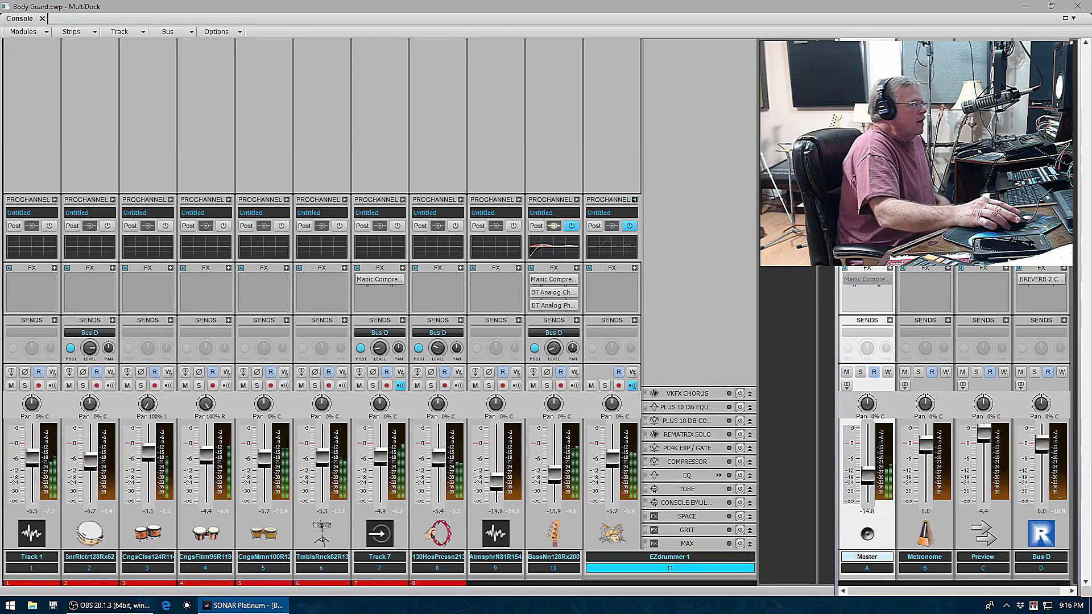
drag(869, 473, 869, 475)
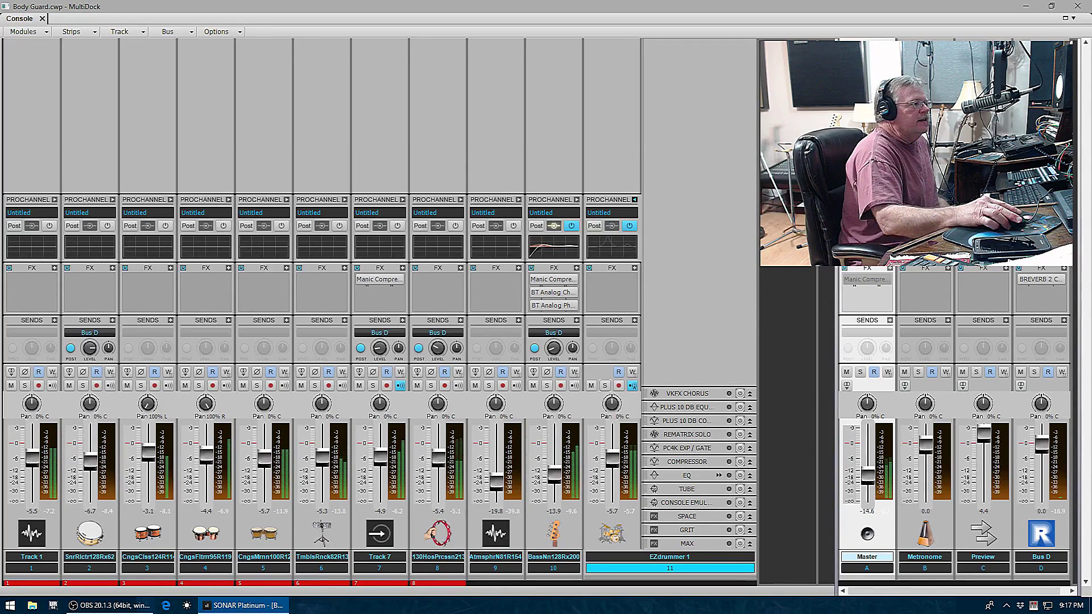
drag(868, 475, 869, 472)
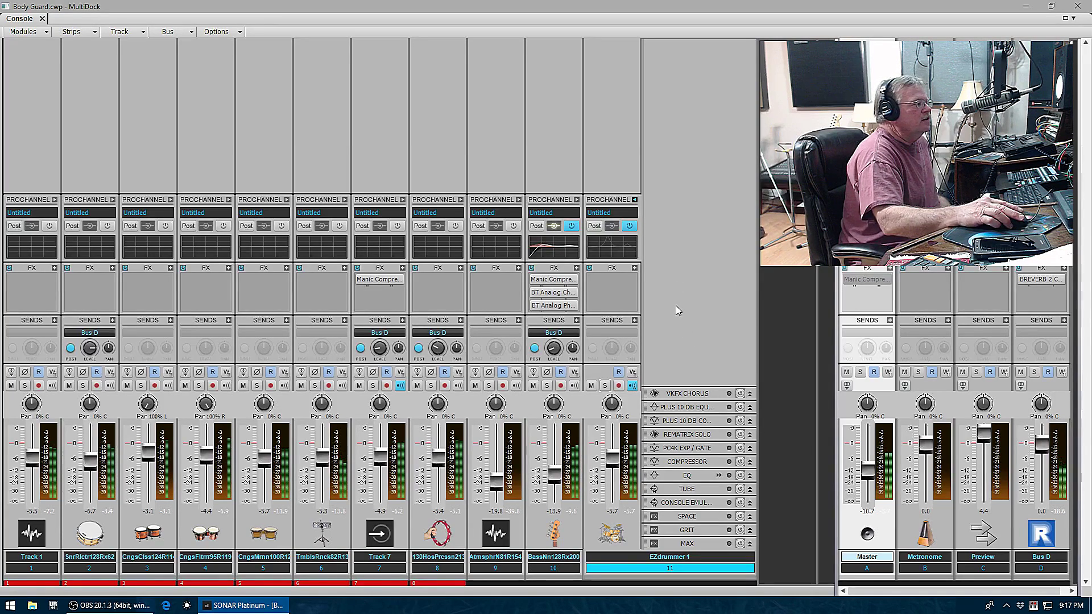
drag(869, 471, 869, 467)
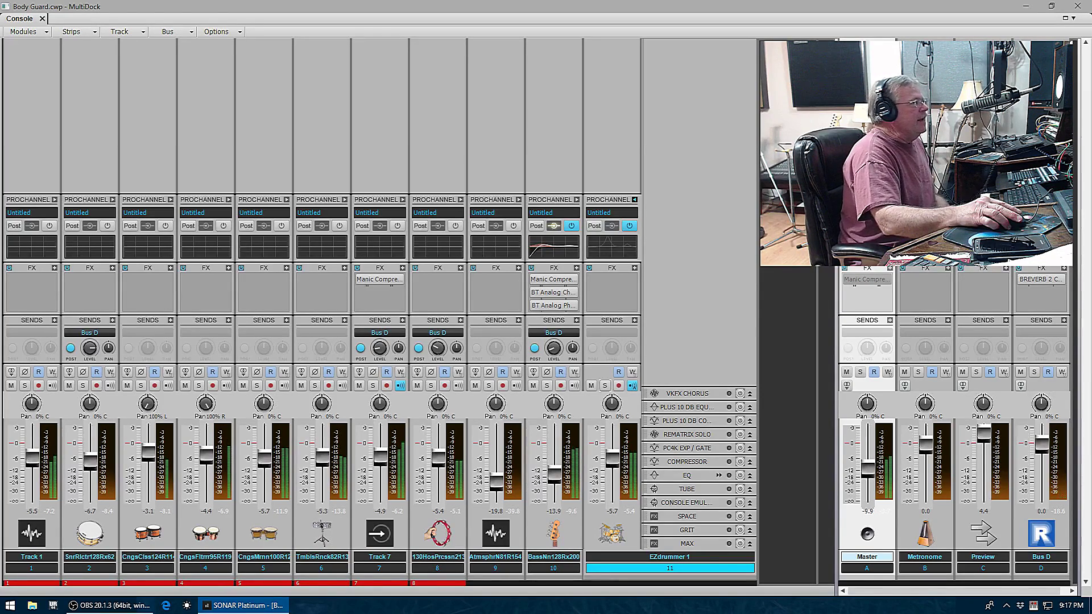
- Show the EZdrummer track's ProChannel rack in the Console
click(634, 200)
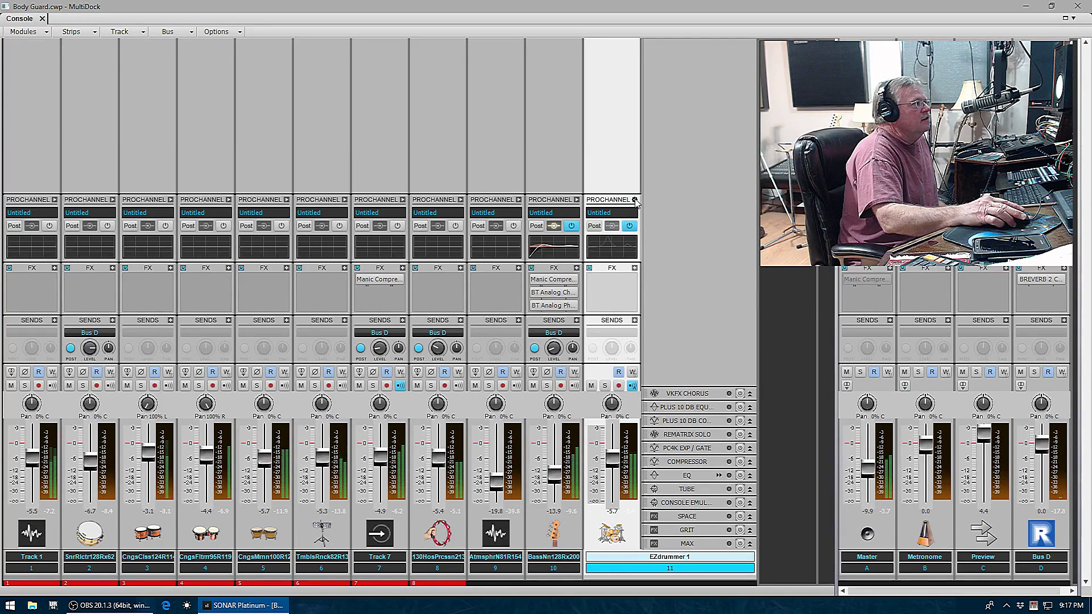
click(635, 200)
click(635, 200)
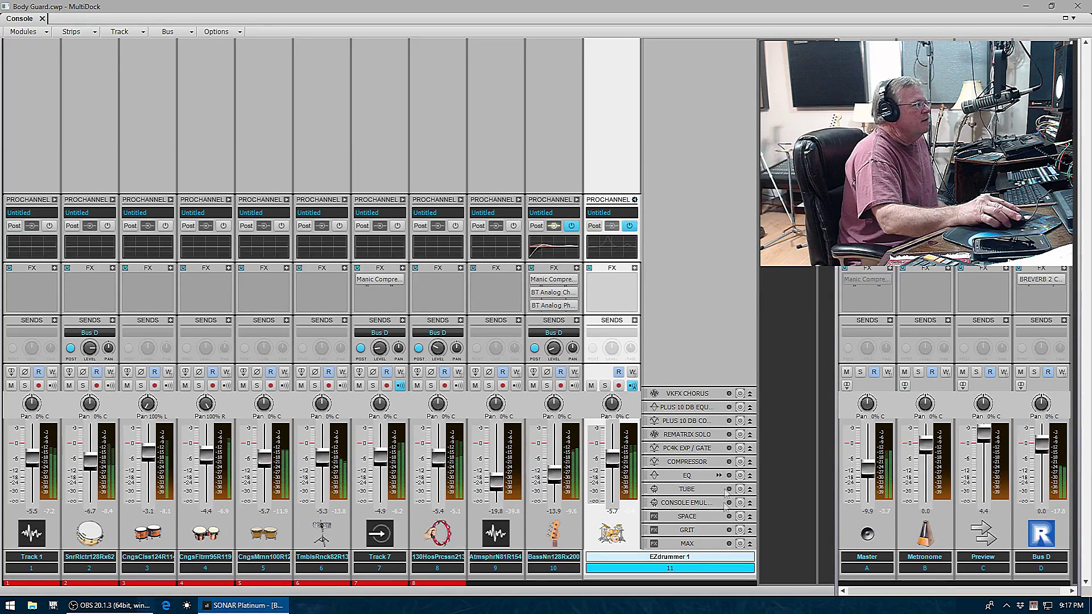
- Browse Insert Module > Style Dial FX without adding a module, then raise the Master slightly
right_click(702, 266)
mouse_move(739, 275)
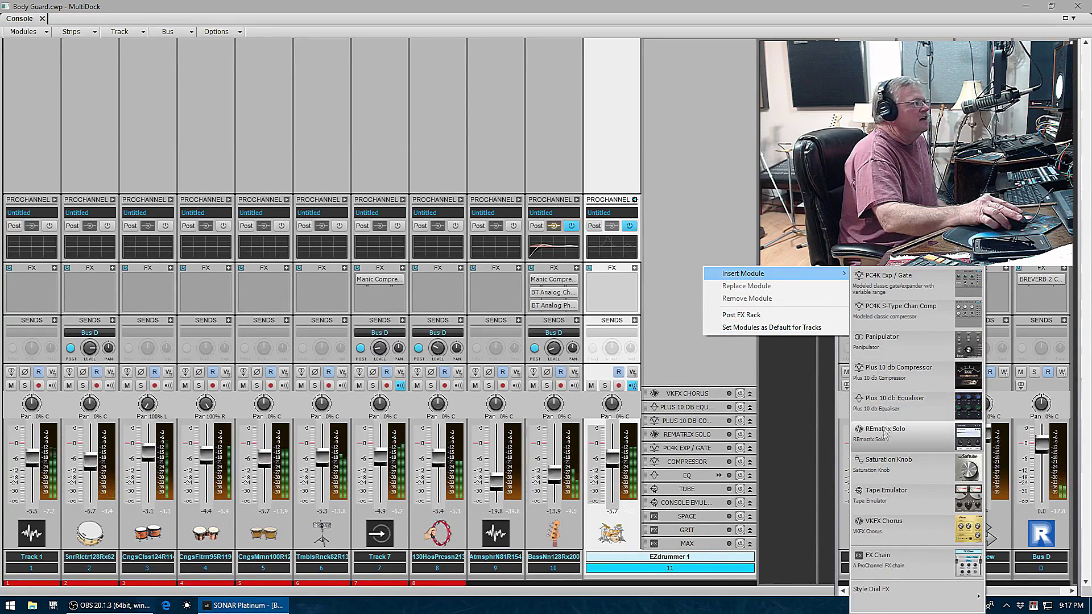
mouse_move(872, 600)
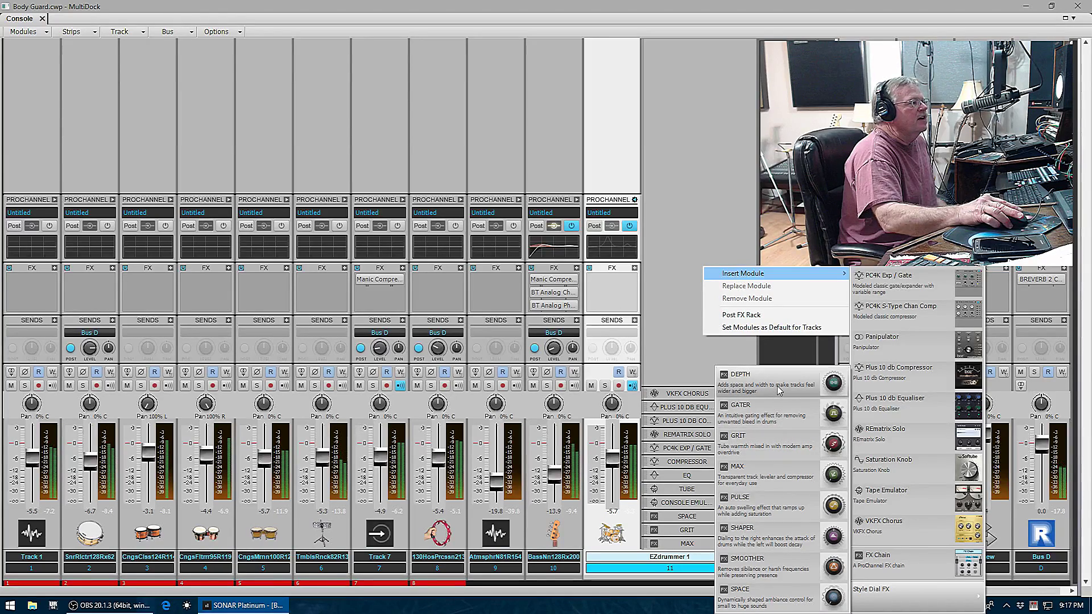
click(786, 353)
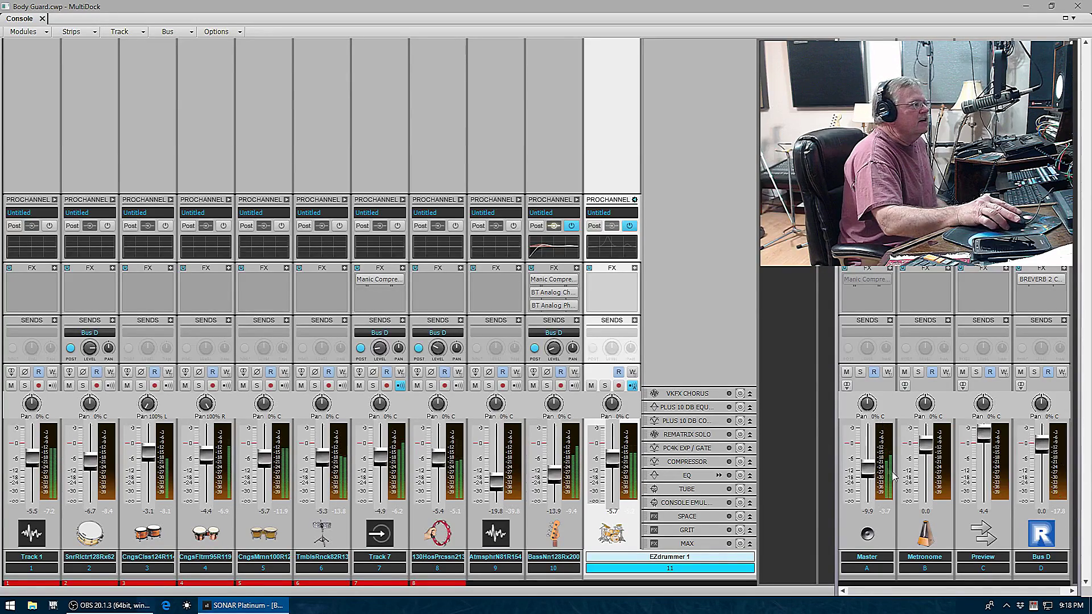
drag(868, 469, 869, 465)
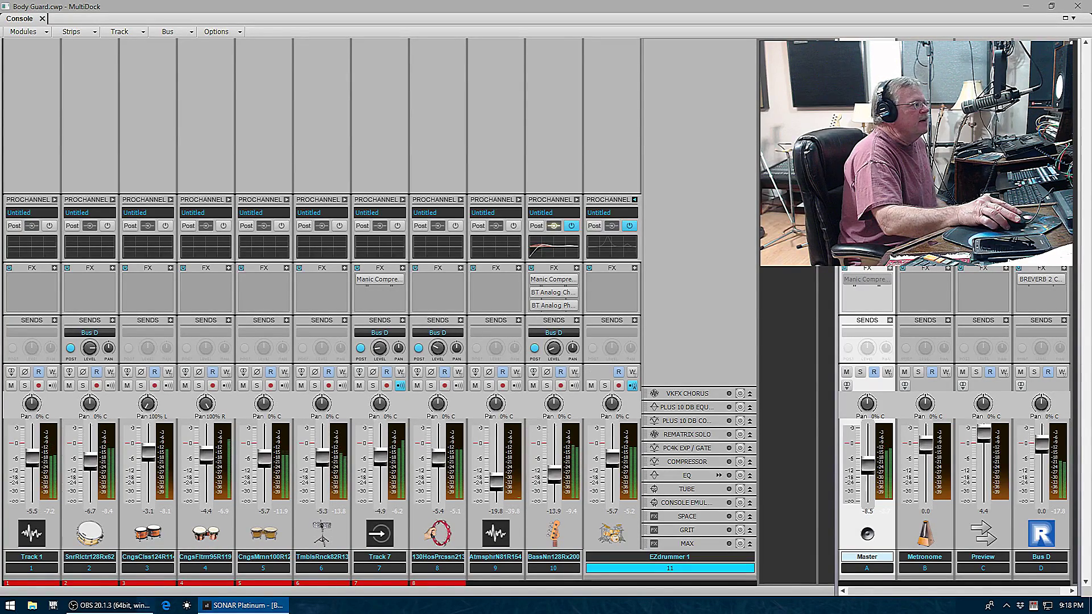
- Solo EZdrummer, raise the Master to about -1.8 dB, and A/B the Console Emulator, Tube and EQ
click(605, 386)
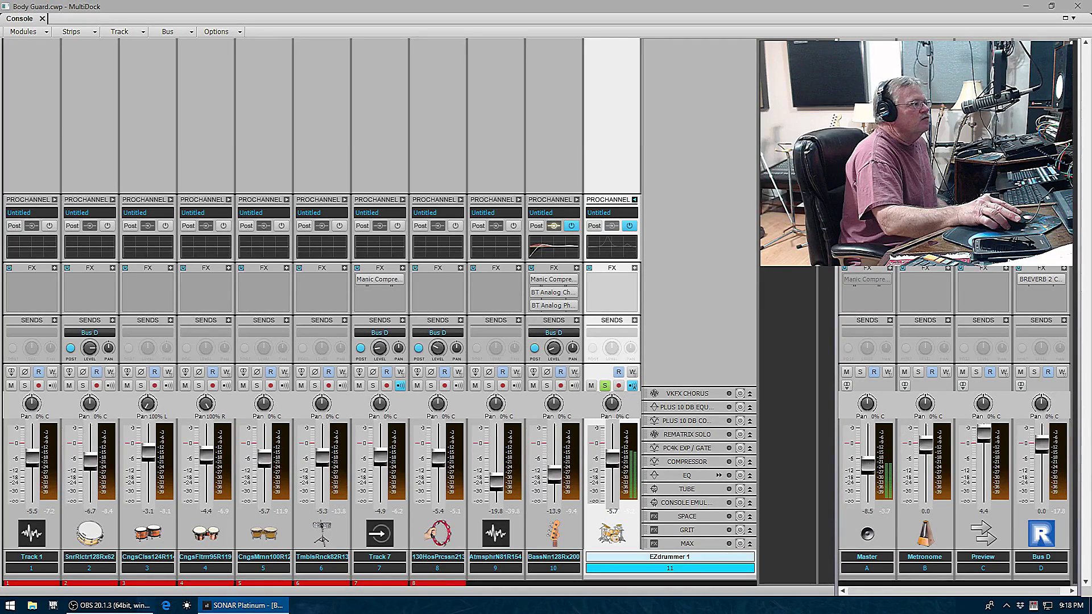
drag(868, 466, 867, 448)
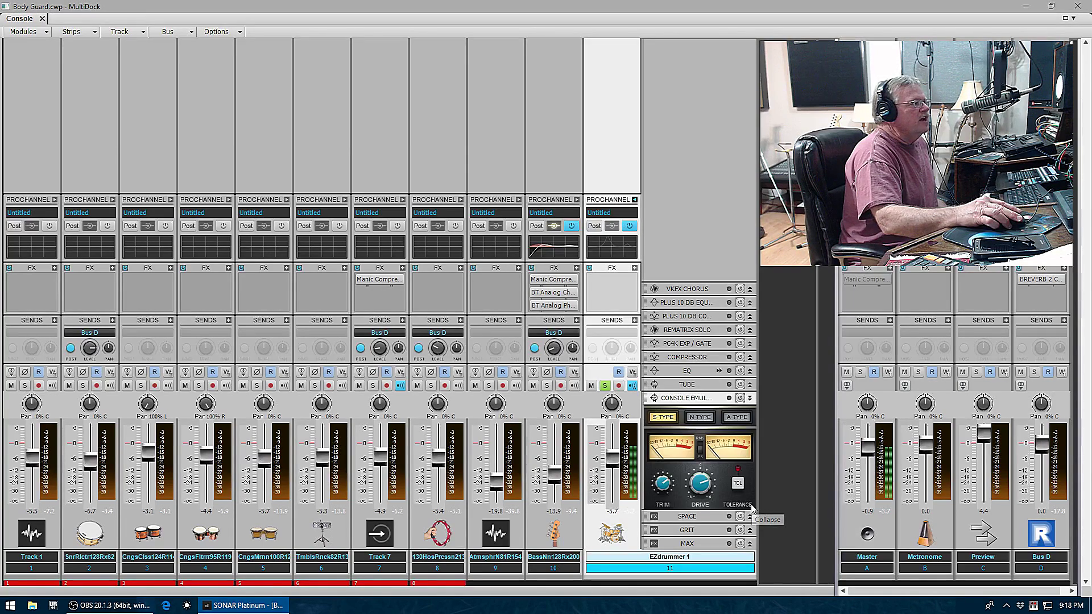
click(750, 503)
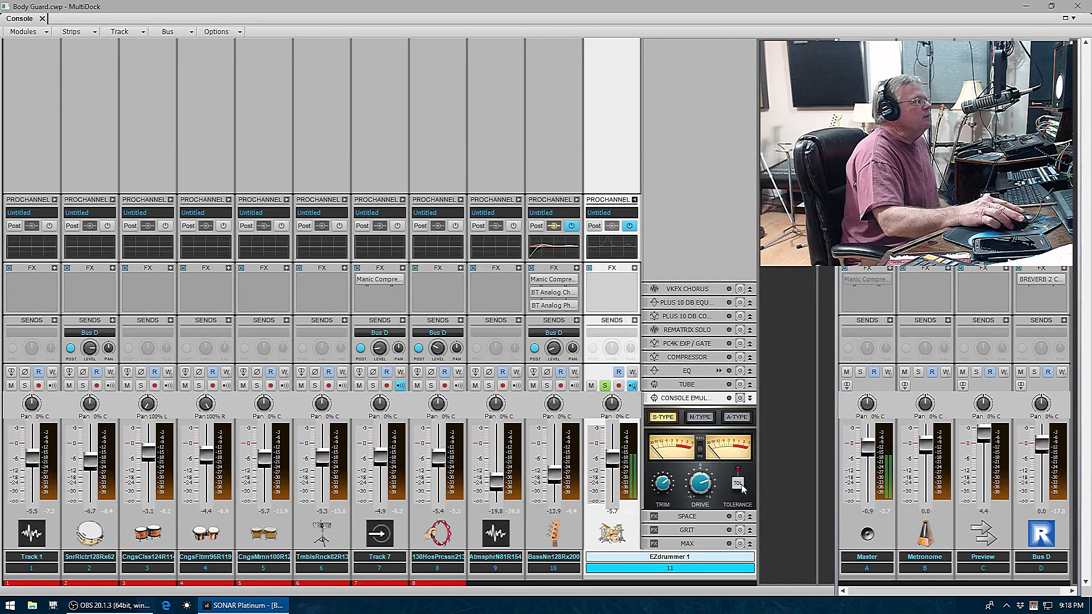
click(741, 397)
click(740, 385)
click(740, 371)
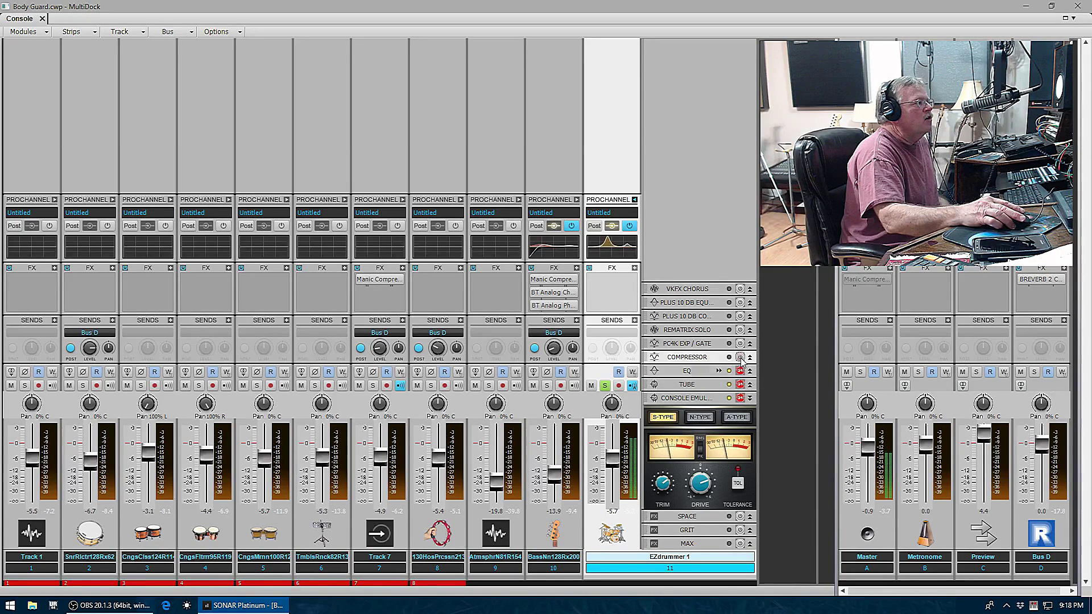
click(740, 371)
click(741, 385)
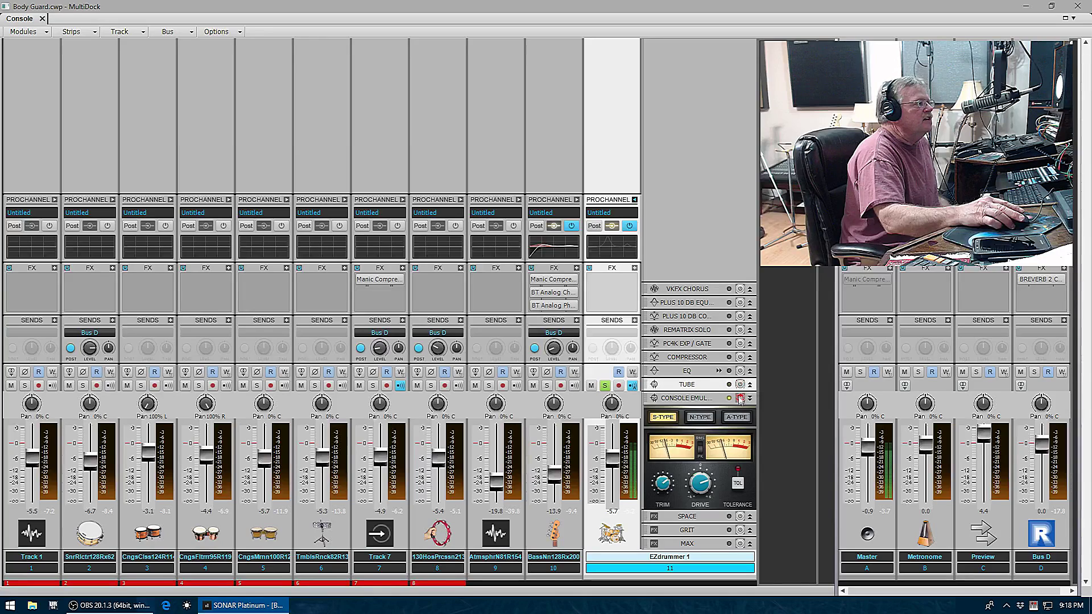
click(740, 398)
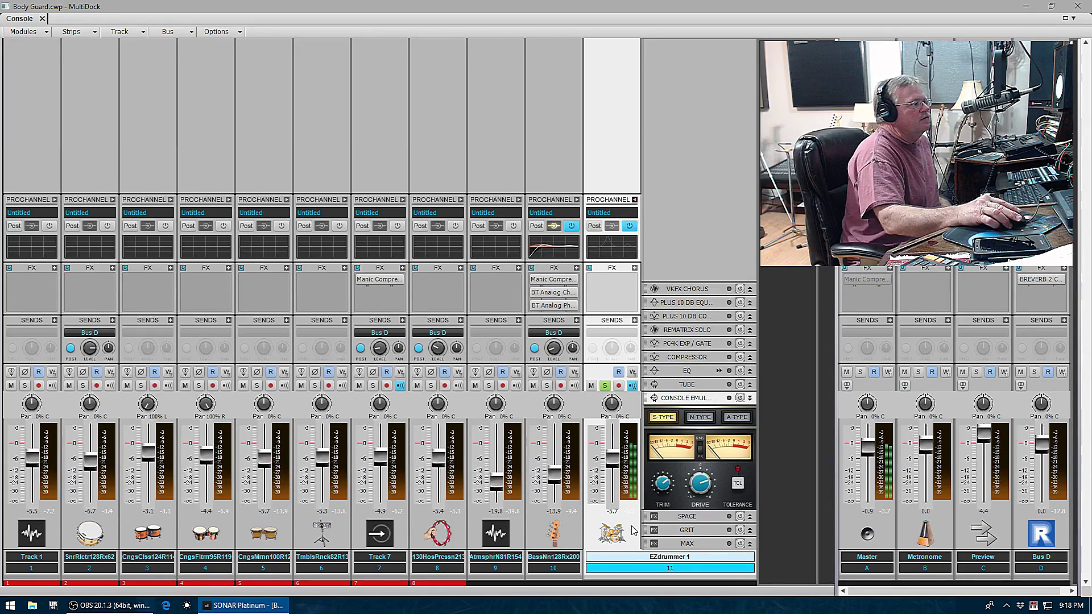
- Set the Console Emulator to N-Type, compare it on and off, then collapse it
click(694, 418)
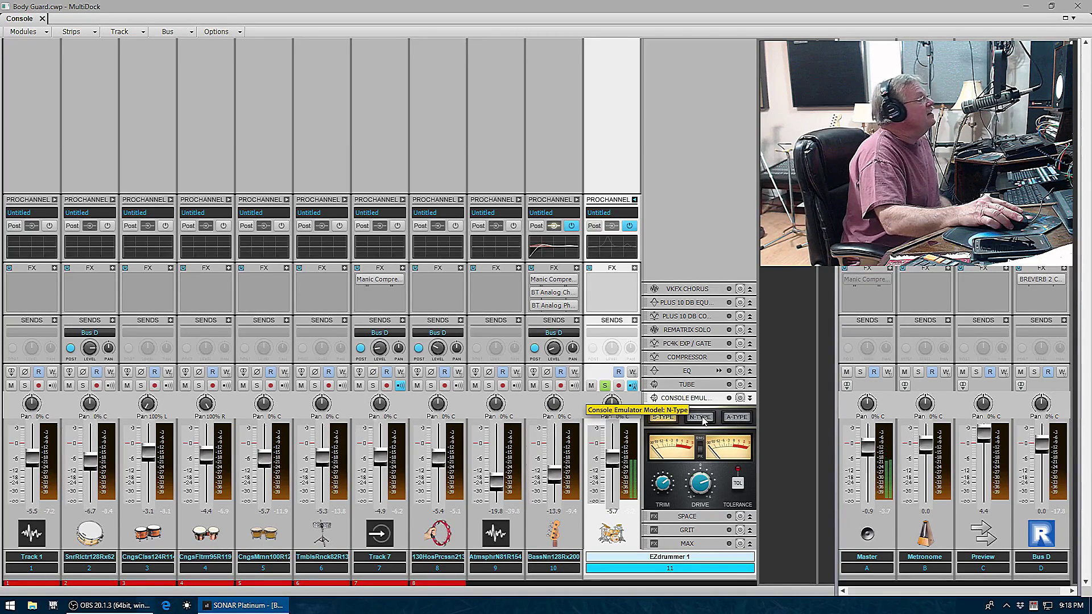
click(702, 419)
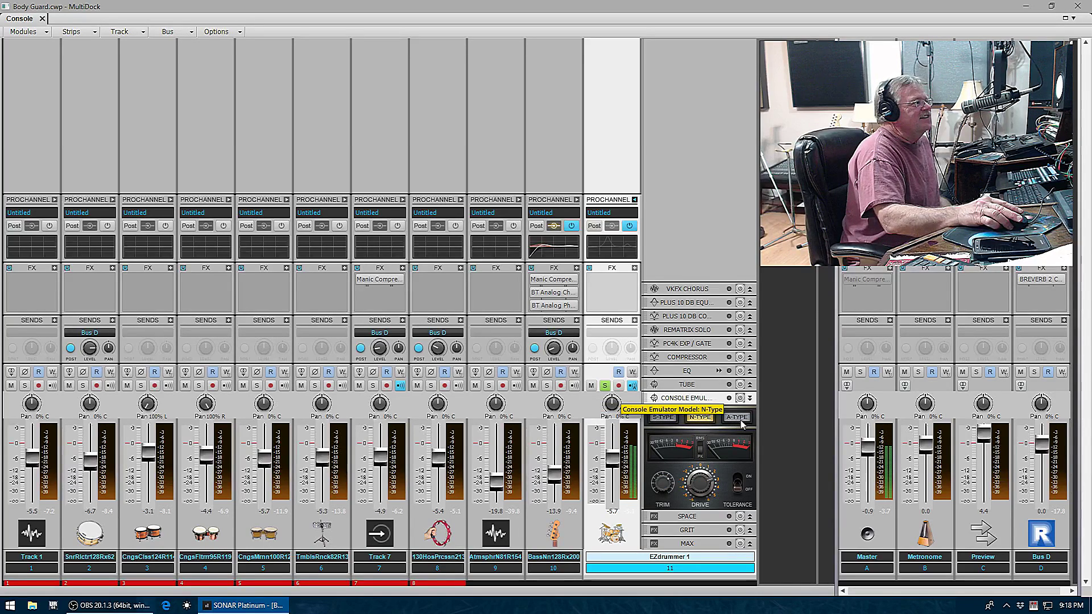
click(740, 398)
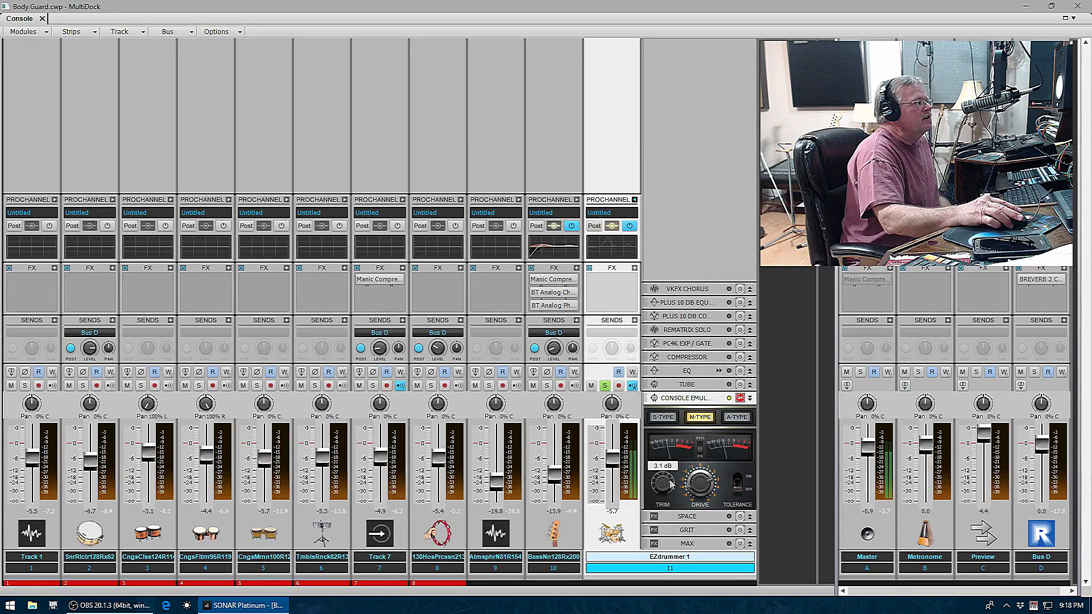
mouse_move(699, 491)
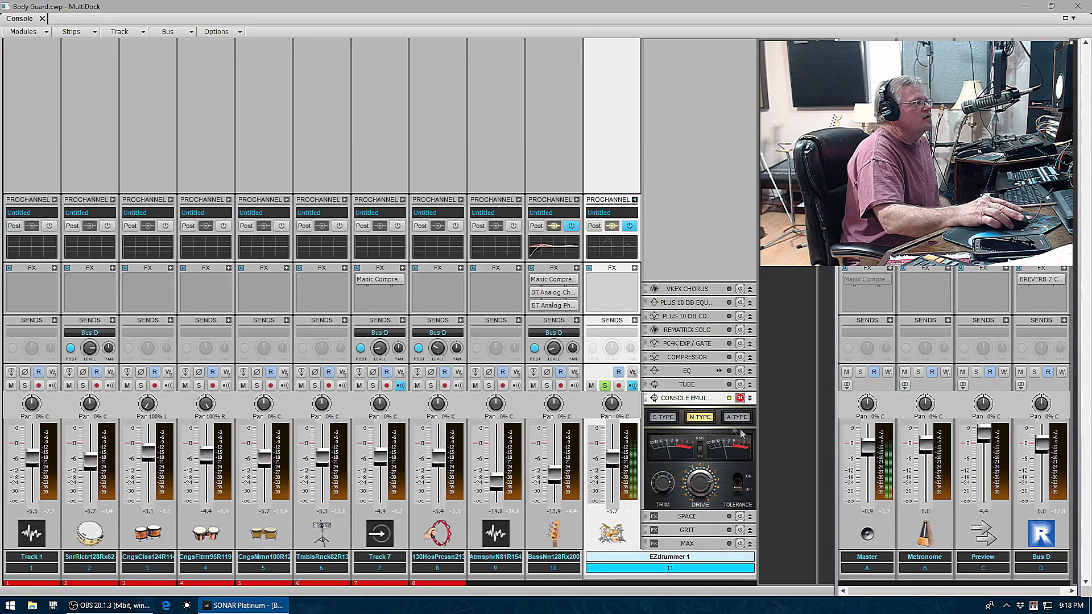
click(740, 398)
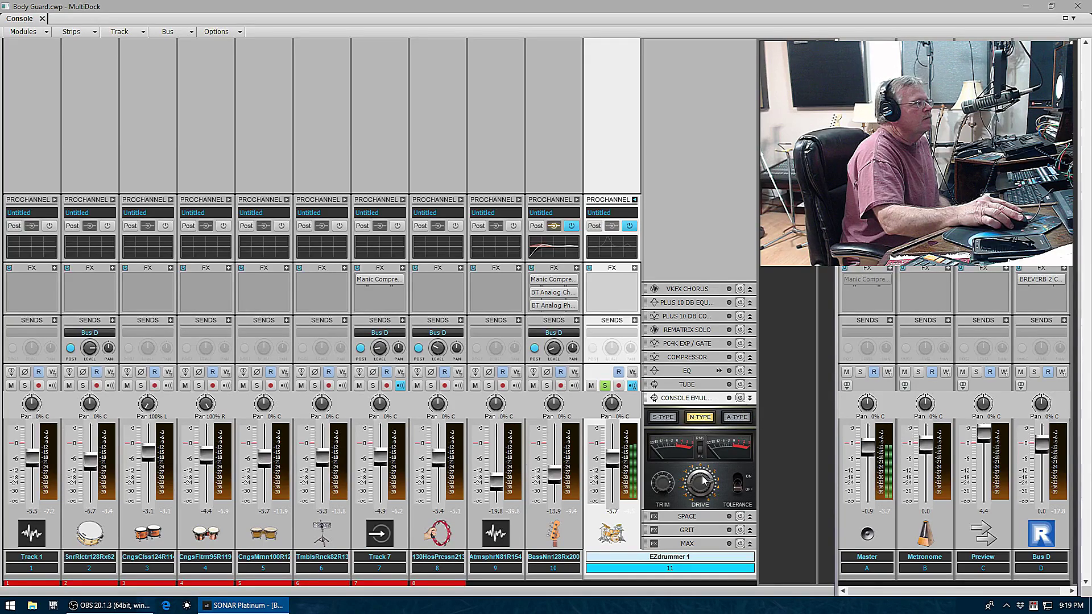
mouse_move(671, 491)
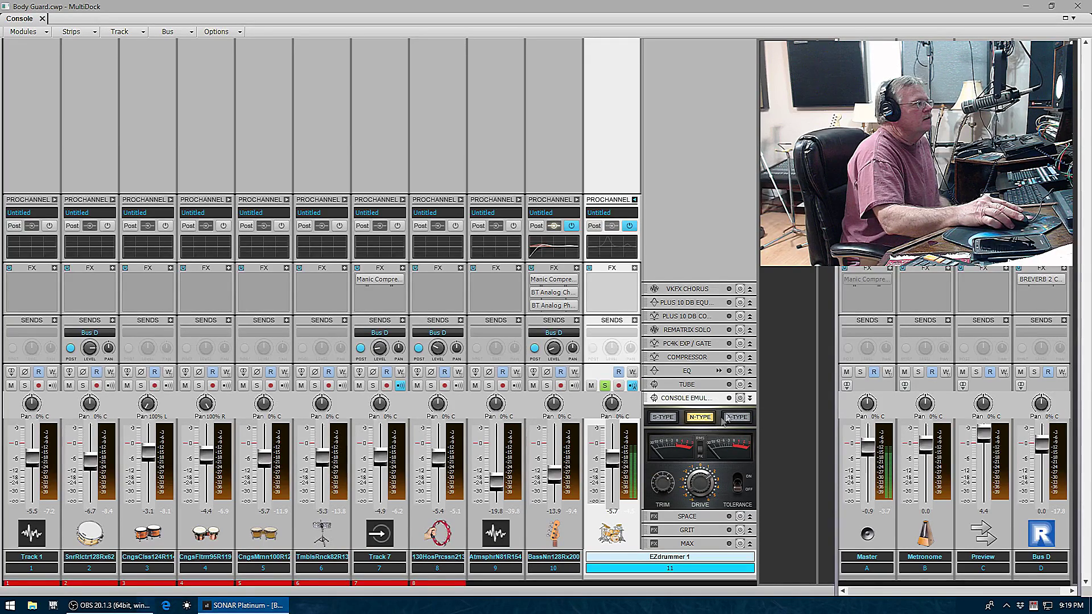
click(740, 399)
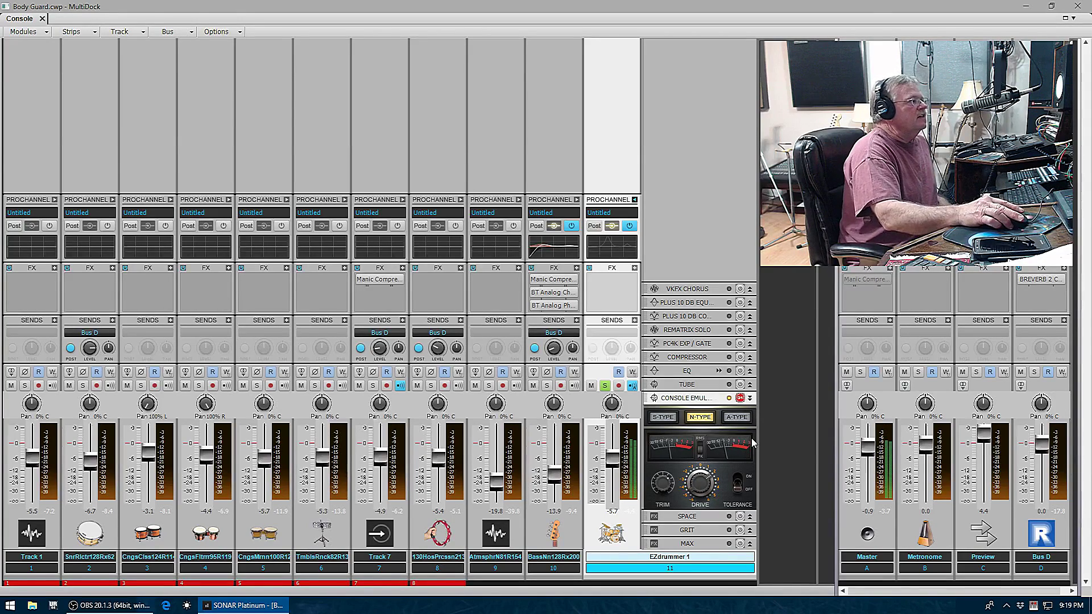
double_click(737, 398)
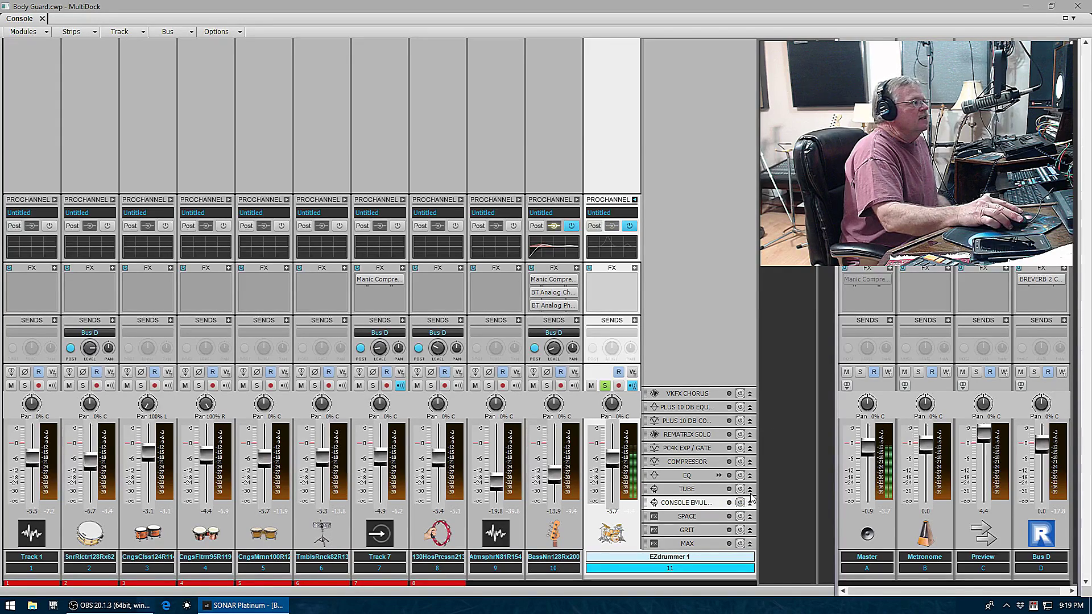
- Switch on the Tube module, raise Drive to about 89%, then bypass and collapse it
click(751, 489)
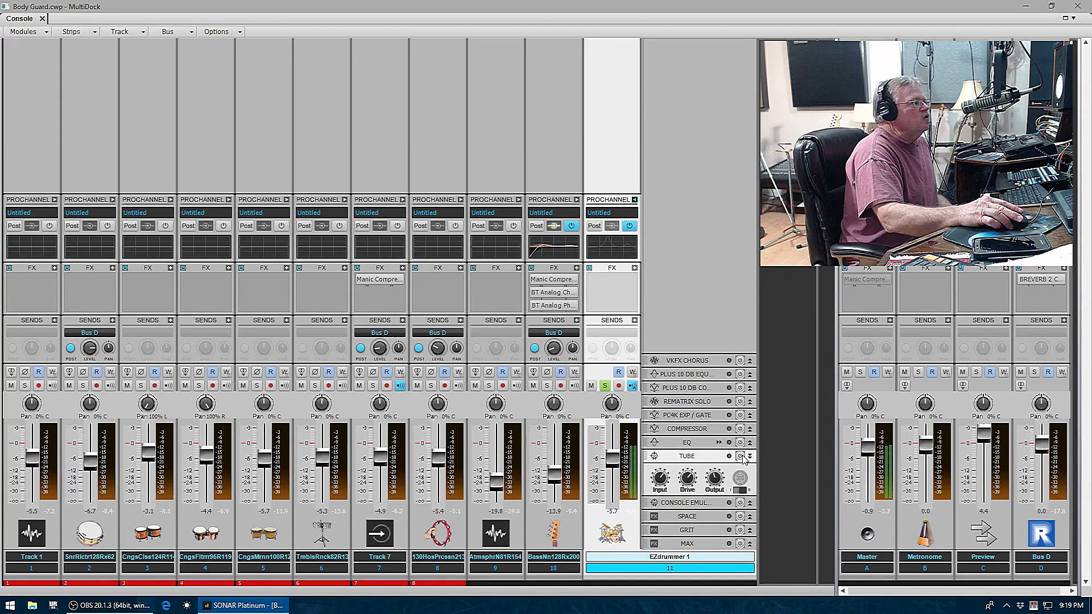
click(740, 456)
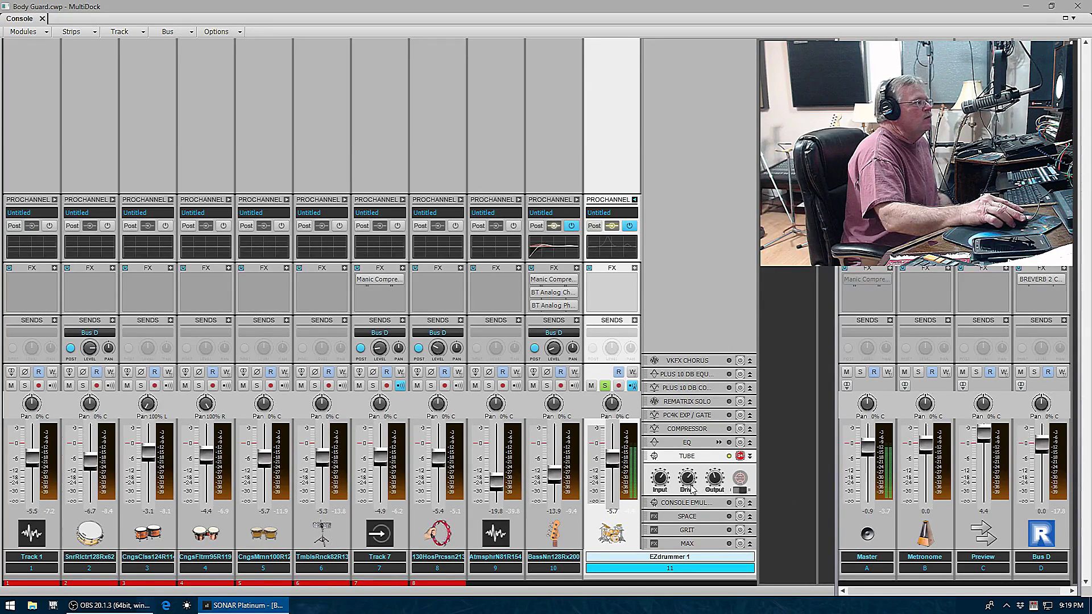
mouse_move(687, 480)
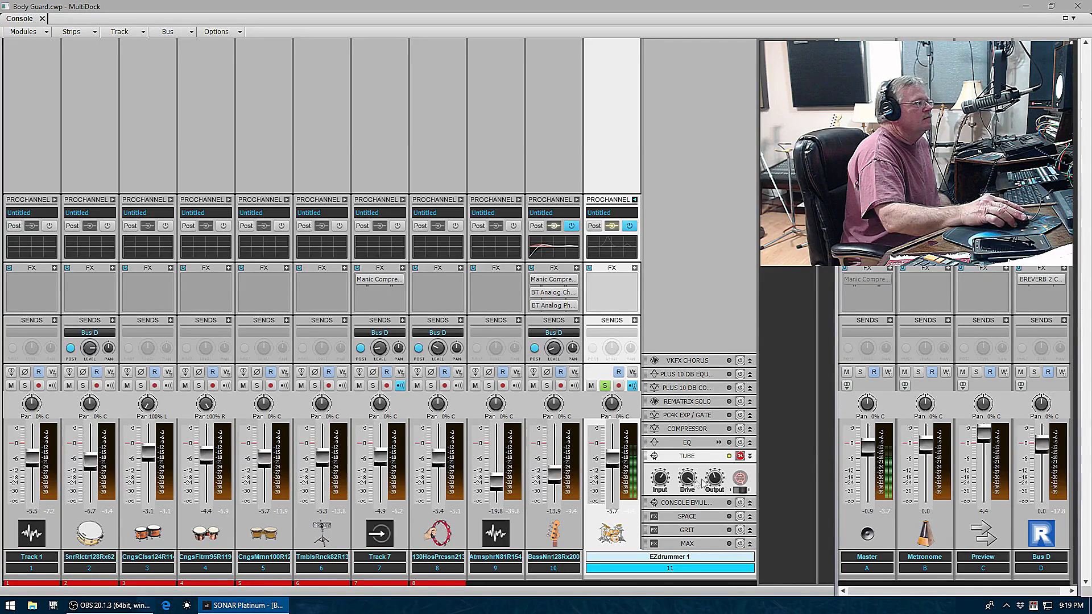
drag(687, 480, 687, 482)
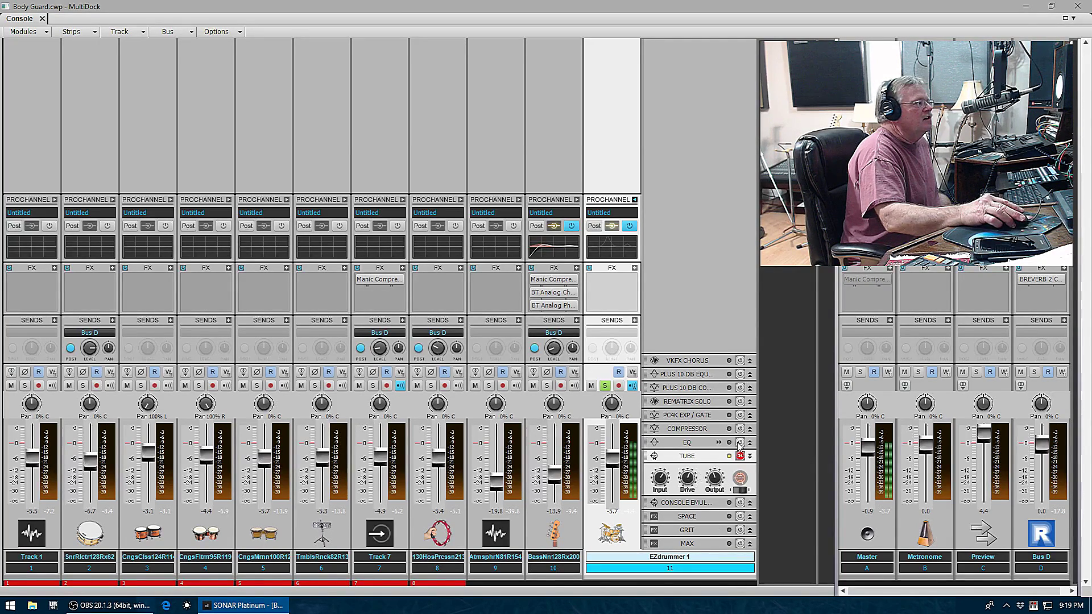
click(741, 456)
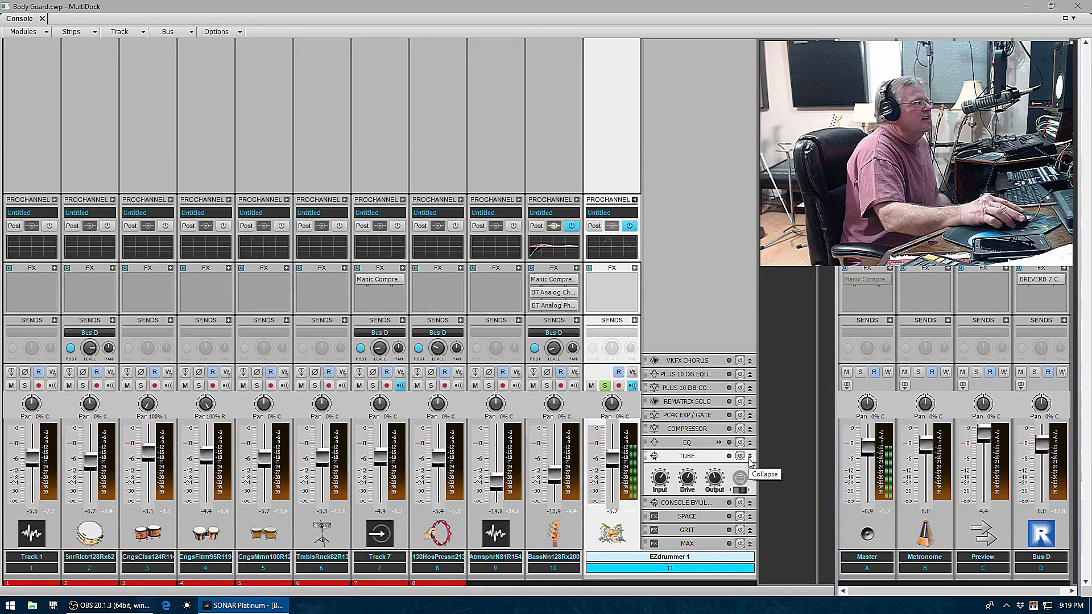
click(750, 458)
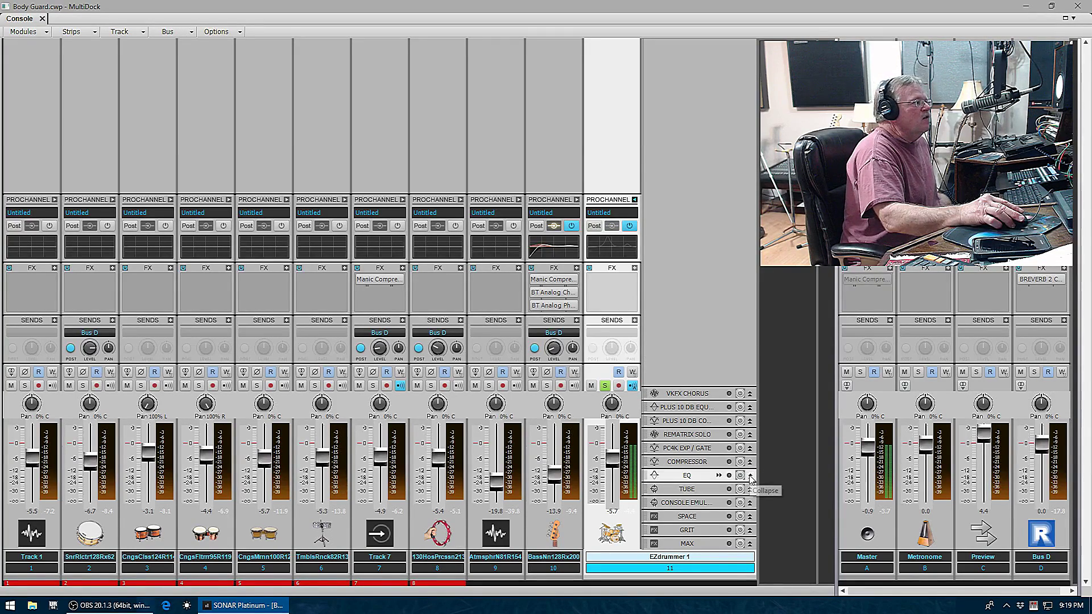
click(750, 476)
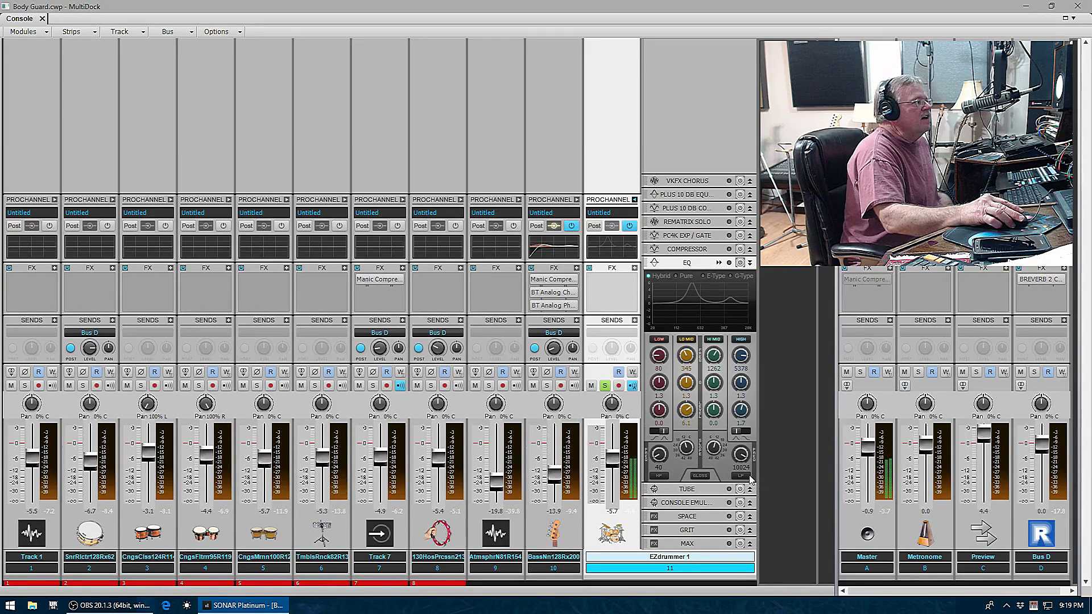
- Open the QuadCurve Equalizer, flatten the LO MID boost, lower HIGH, and switch the EQ on
click(720, 262)
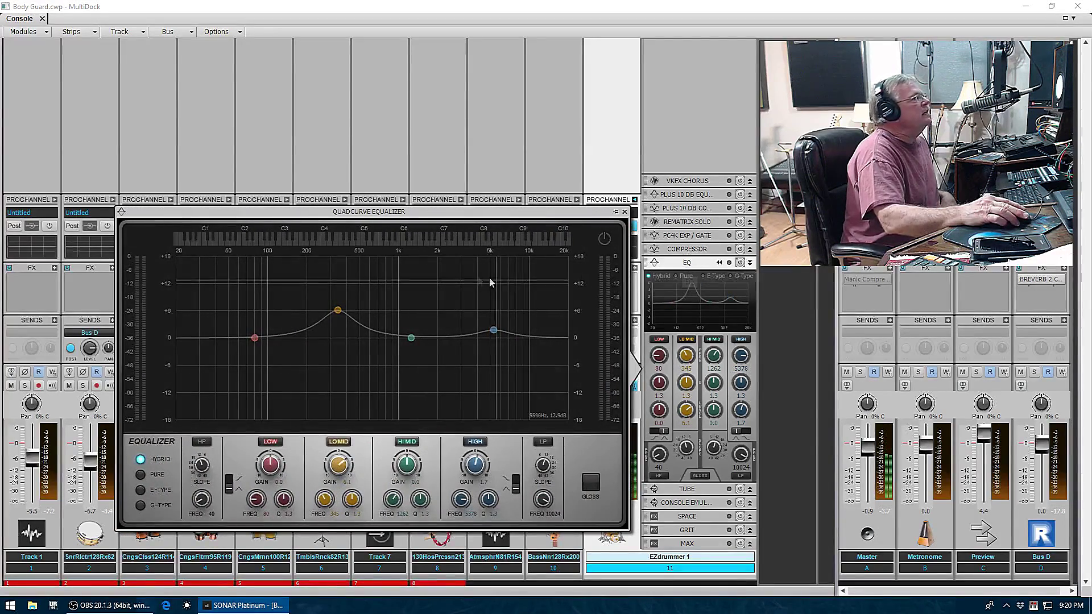
drag(347, 308, 345, 336)
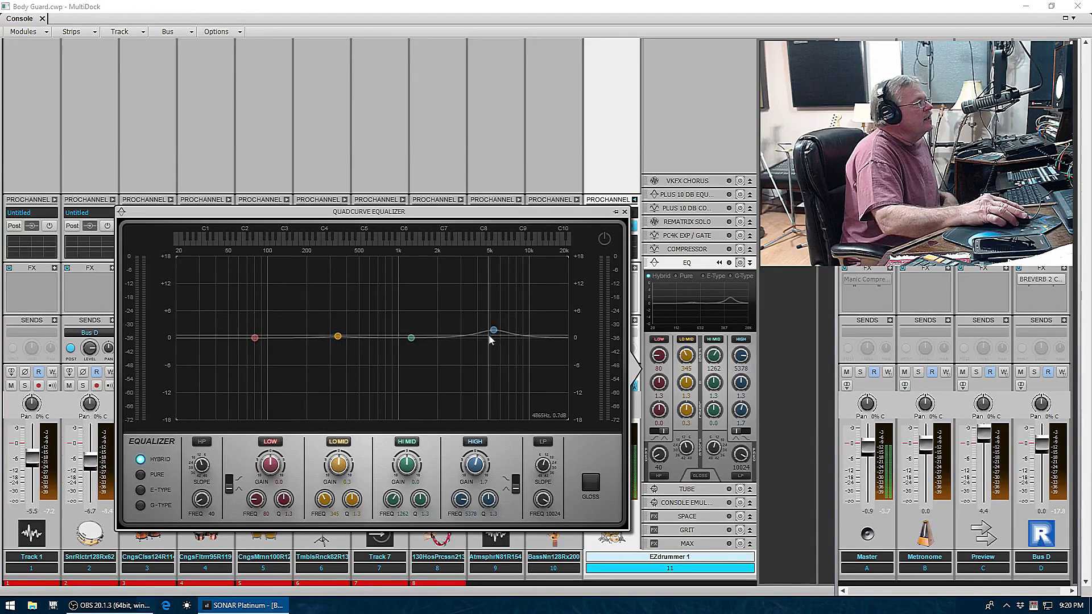
drag(494, 330, 493, 339)
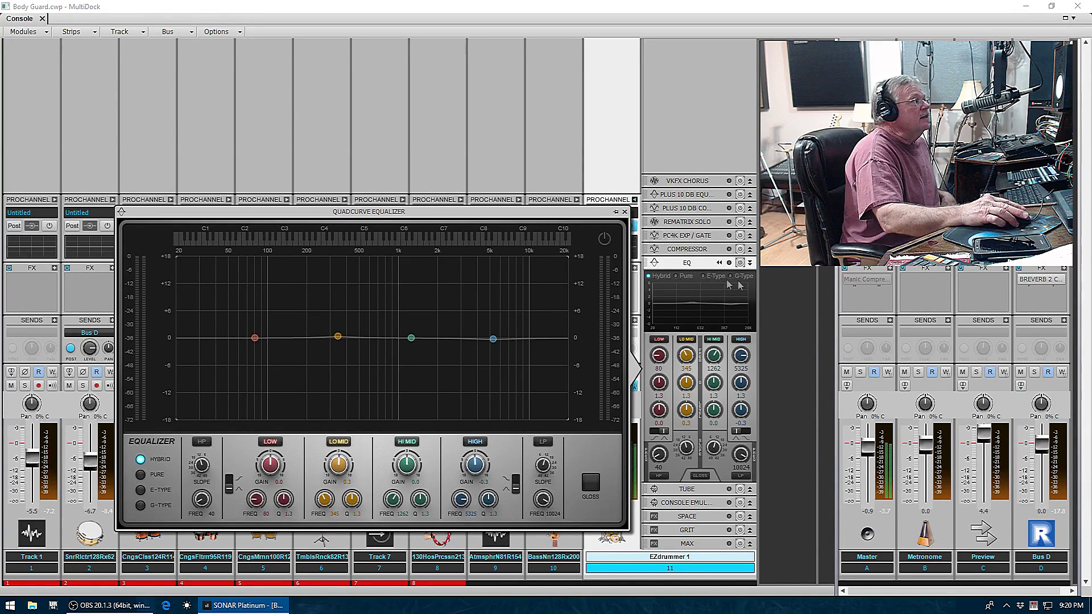
click(740, 264)
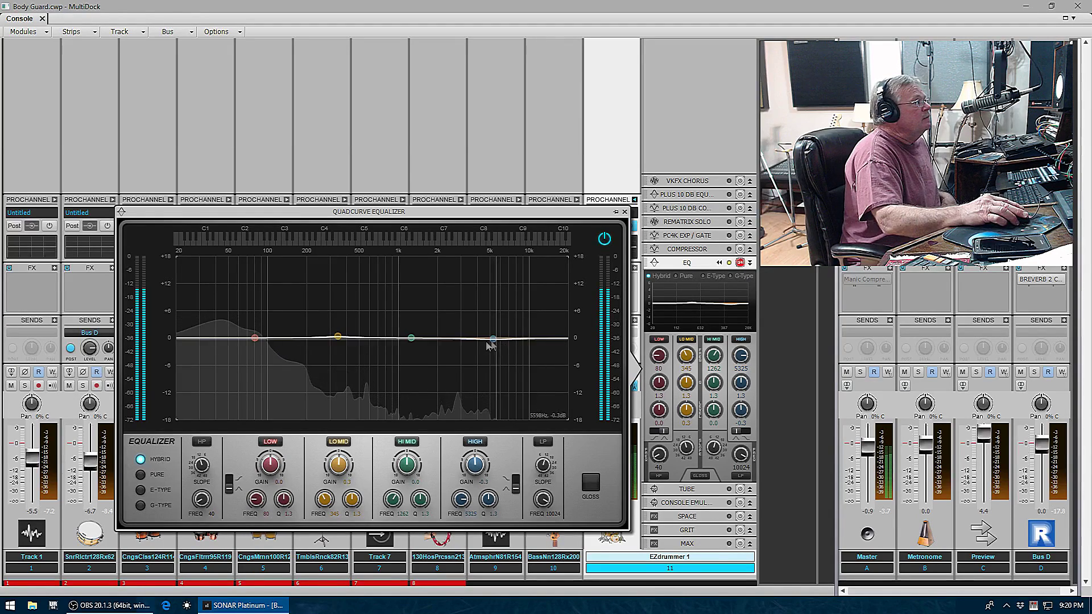
- Audition HIGH and HI MID boosts, settling on HIGH about 0.8 dB, HI MID -0.4 dB, Gloss on
drag(494, 340, 493, 308)
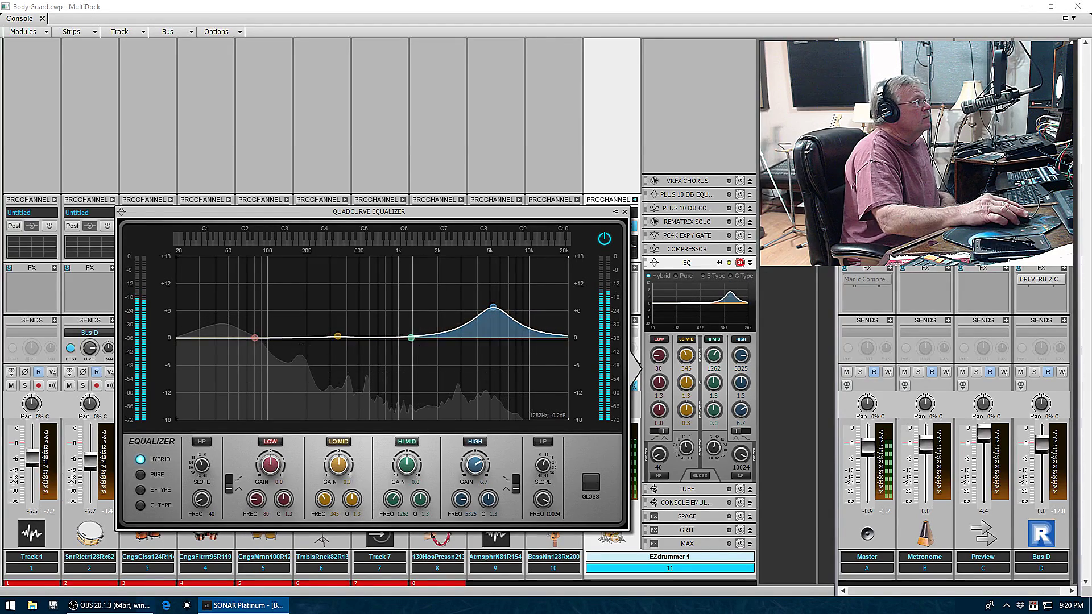
mouse_move(411, 338)
mouse_down()
mouse_move(411, 314)
mouse_move(417, 340)
mouse_move(433, 333)
mouse_move(420, 330)
mouse_up()
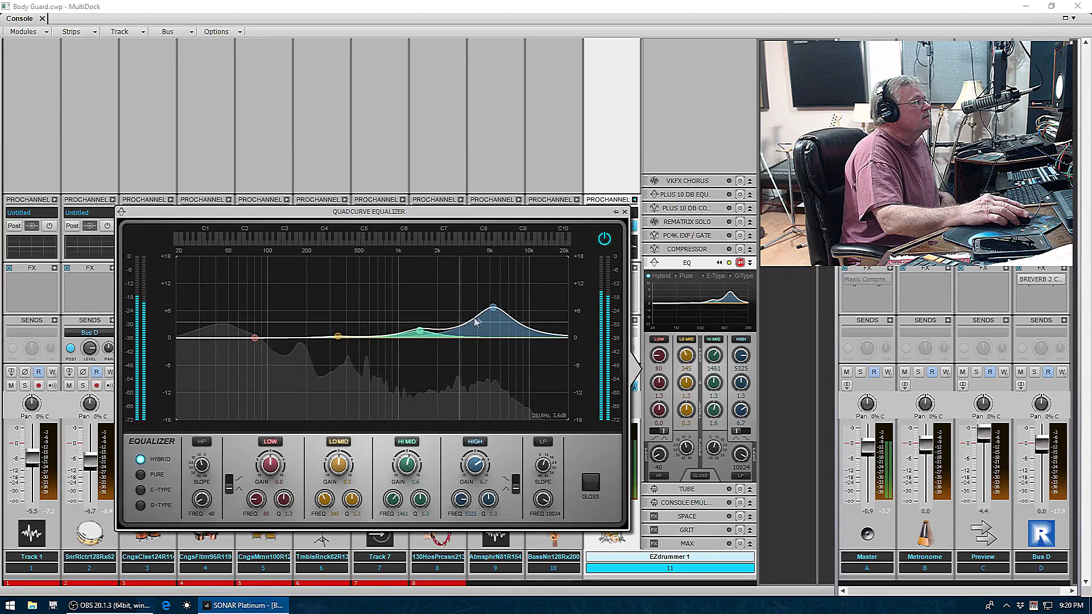
drag(495, 310, 495, 326)
drag(420, 331, 421, 340)
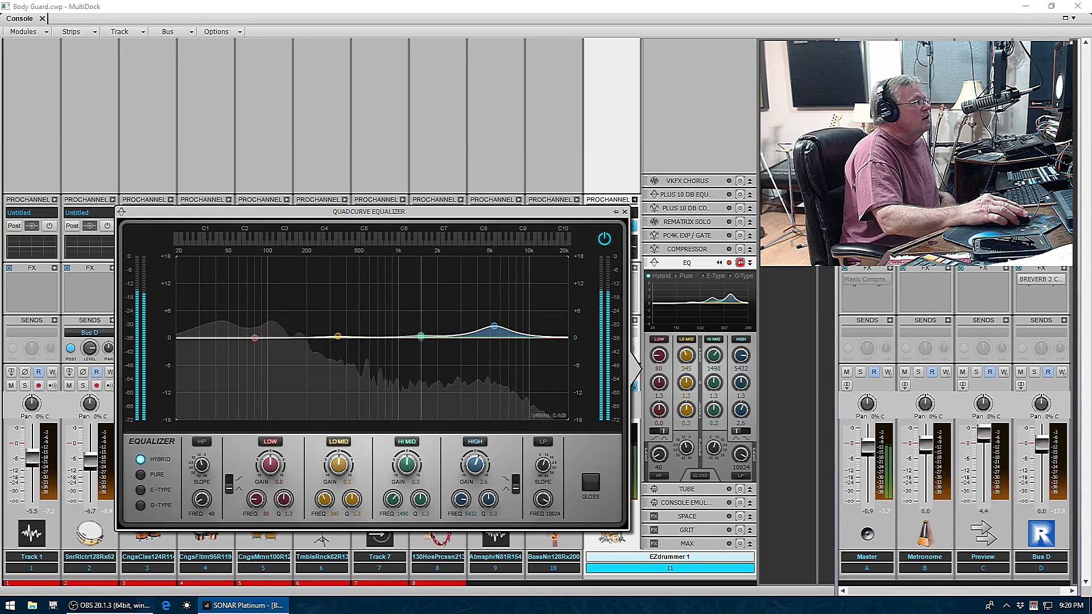
drag(494, 326, 495, 321)
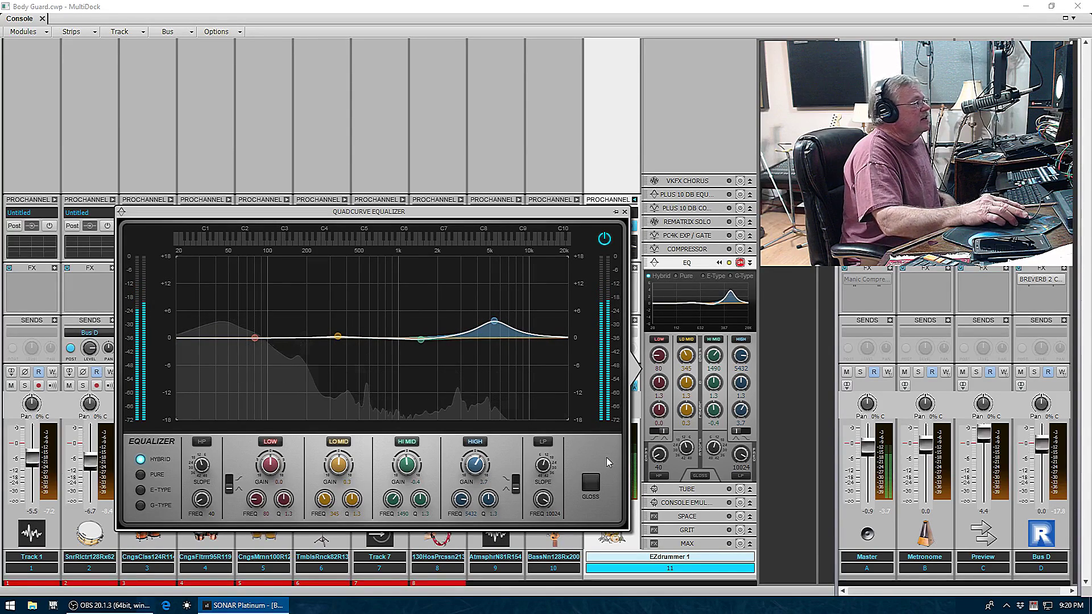
drag(494, 321, 494, 338)
click(592, 482)
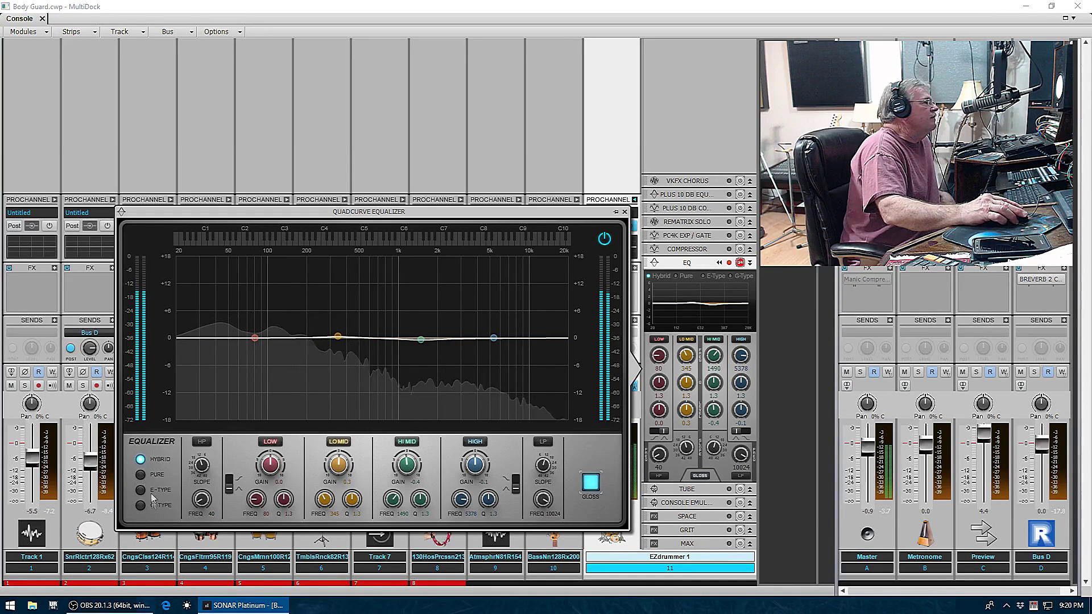
- Compare Pure, E-Type and Hybrid modes on a +6.3 dB LO MID boost, ending in Hybrid
click(141, 476)
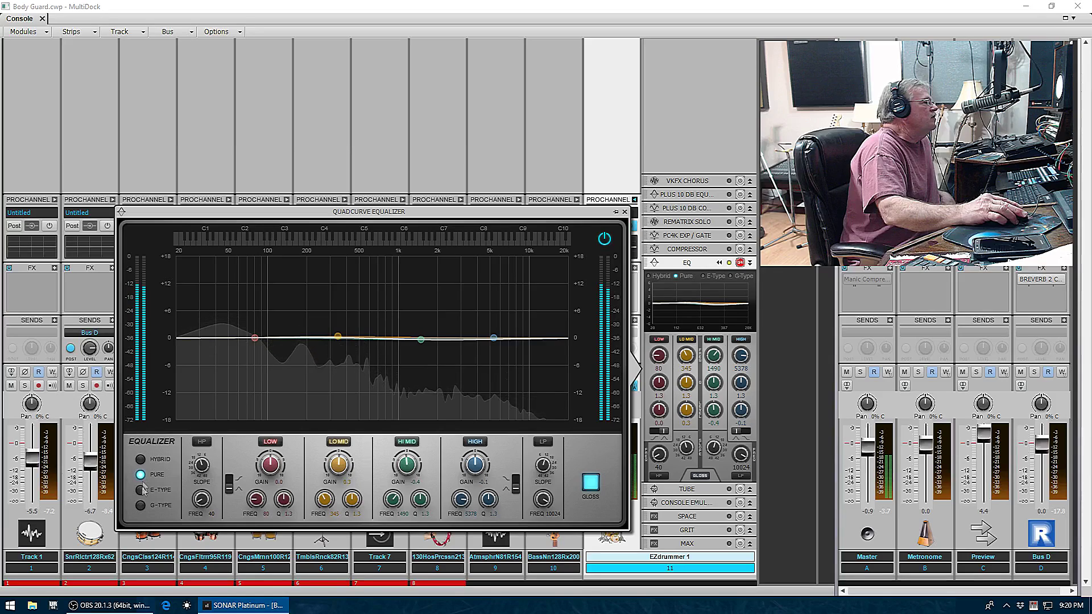
drag(329, 341, 340, 309)
click(140, 491)
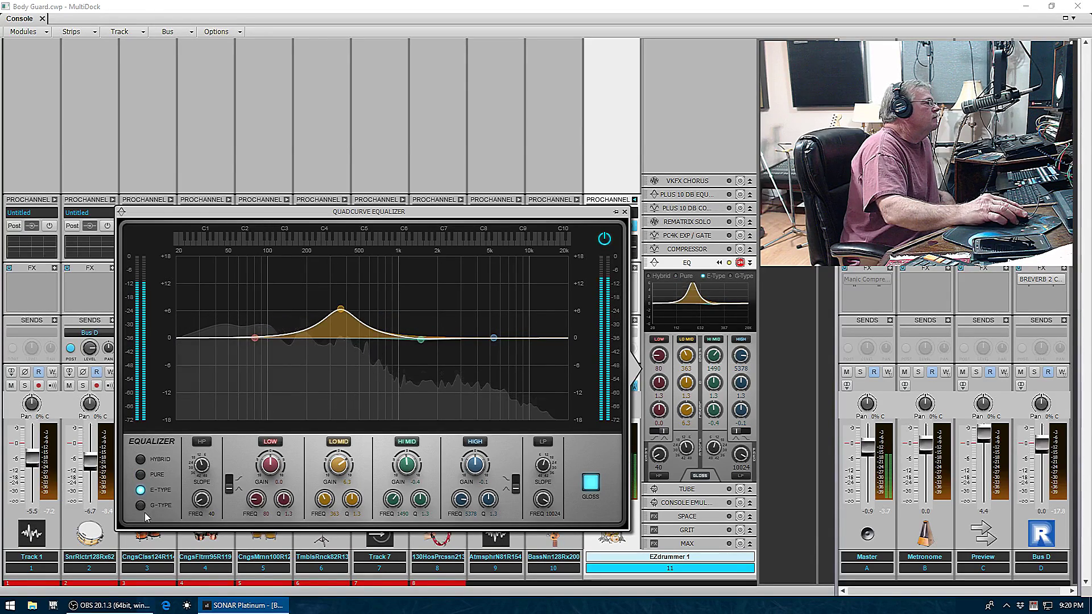
click(140, 506)
click(140, 475)
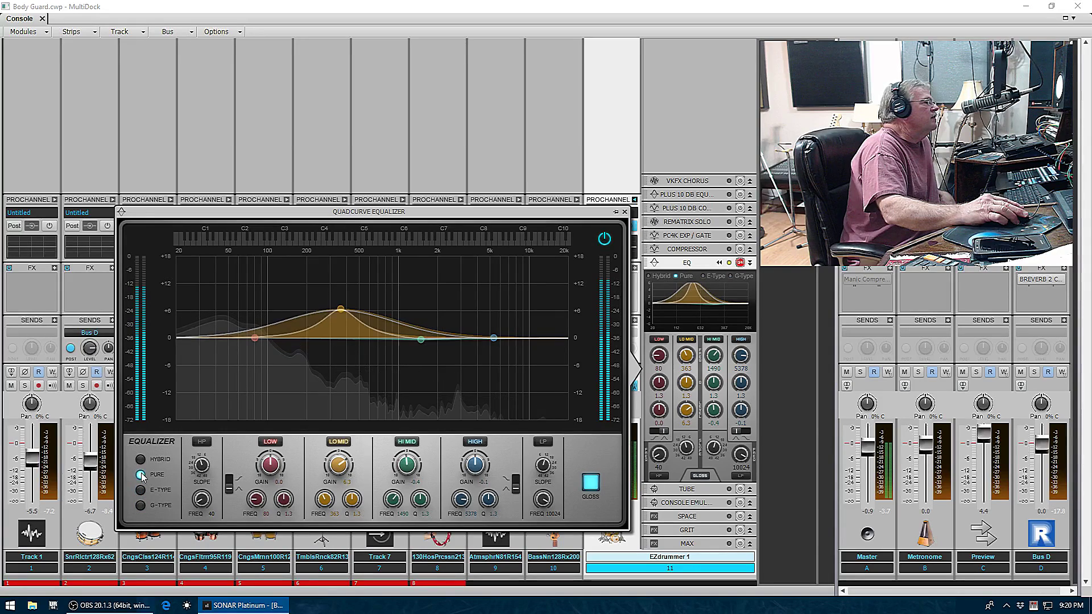
click(141, 460)
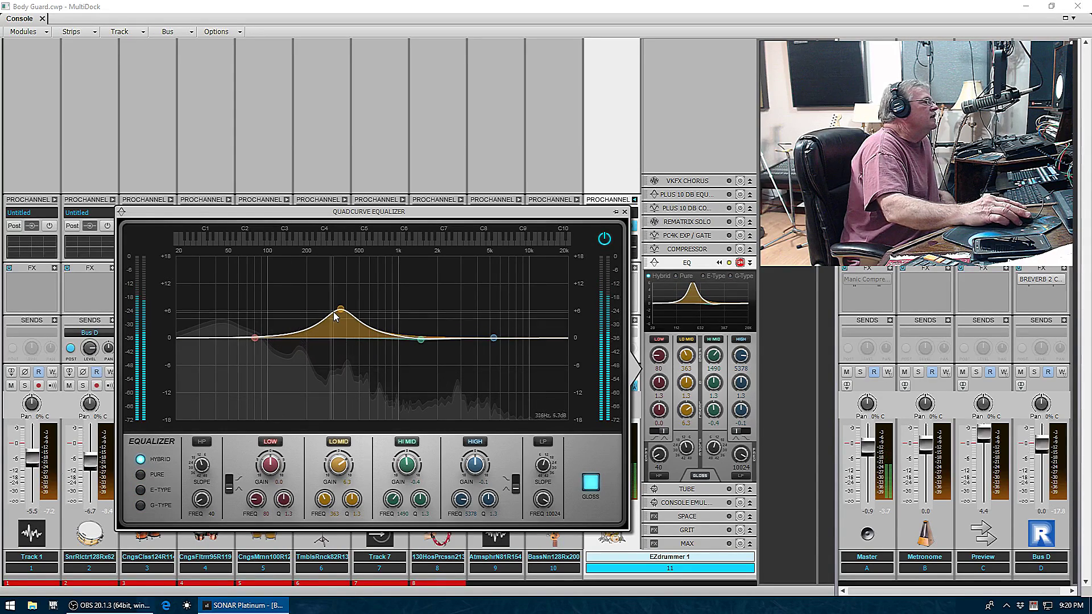
- Flatten LO MID to 0 dB and enable the high-pass filter at about 25 Hz
drag(340, 311, 344, 339)
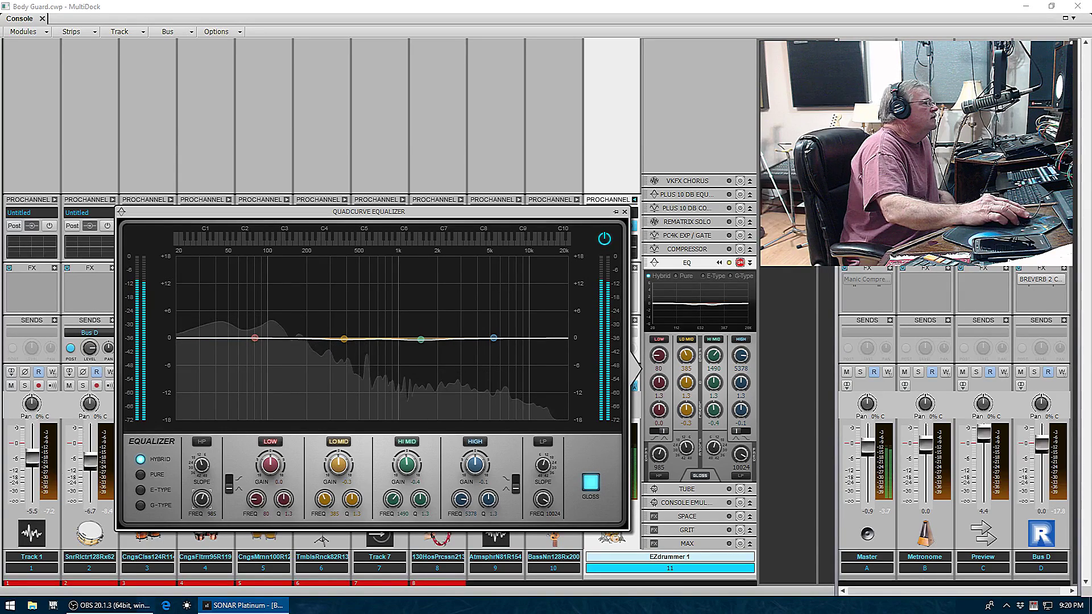
click(202, 446)
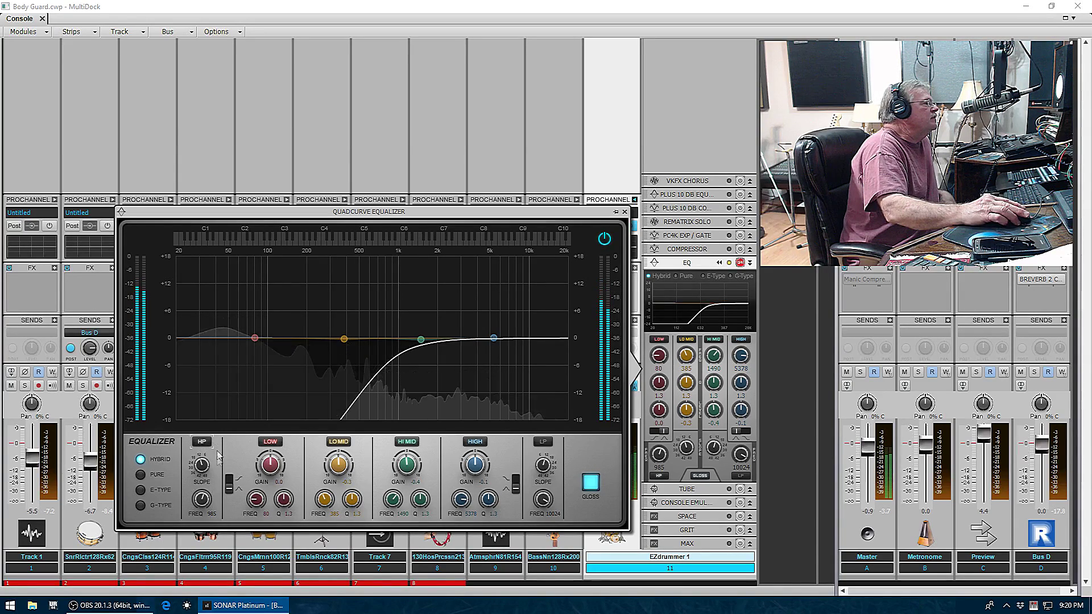
drag(202, 499, 201, 578)
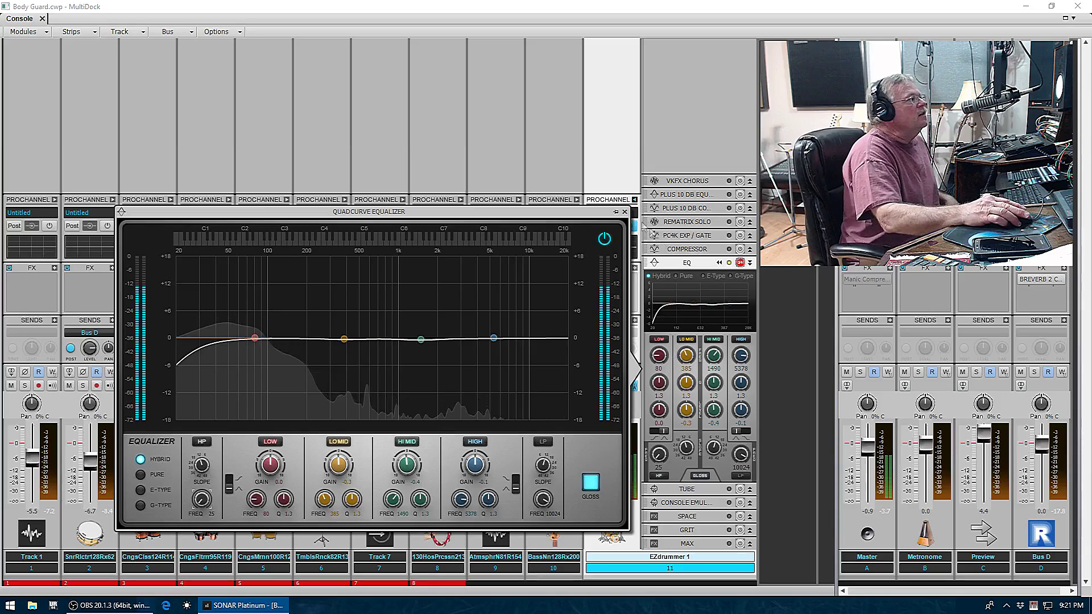
- Close the EQ, set the Compressor's ratio to infinity, then switch it off and collapse it
click(718, 323)
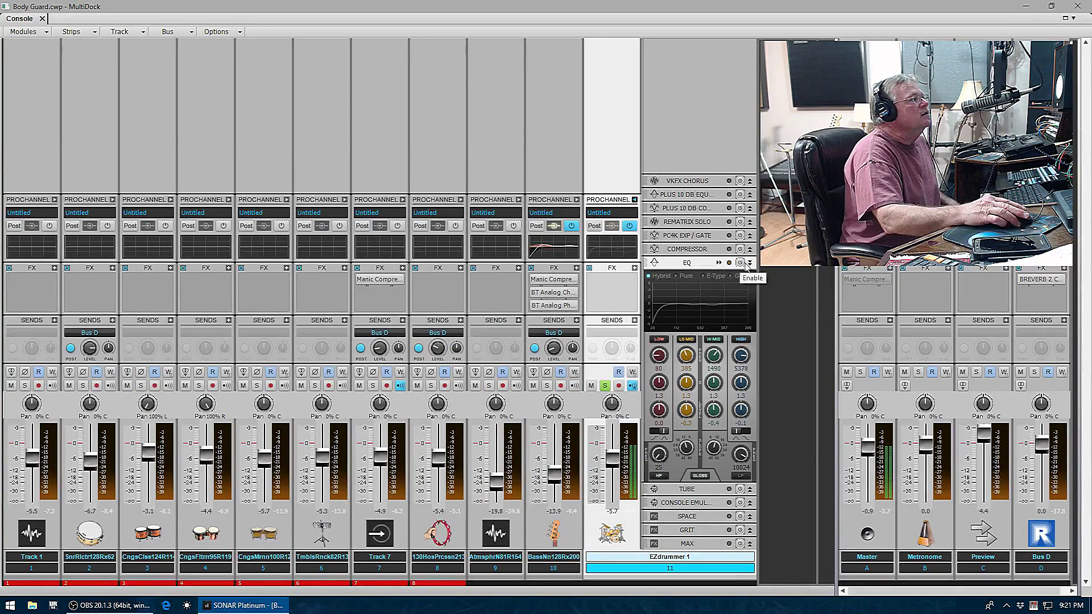
click(740, 263)
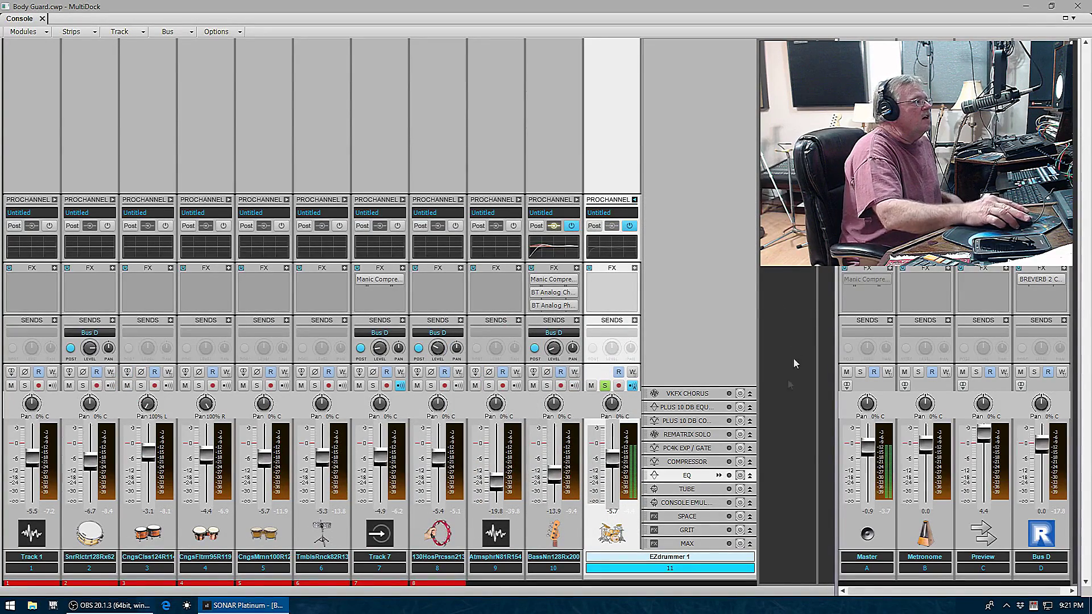
click(751, 462)
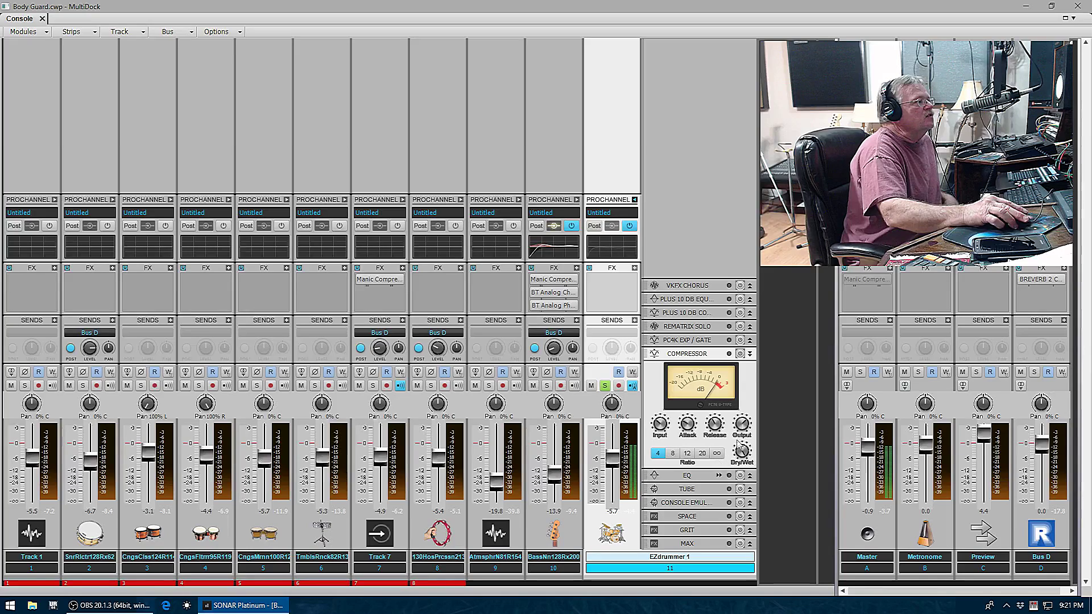
click(741, 354)
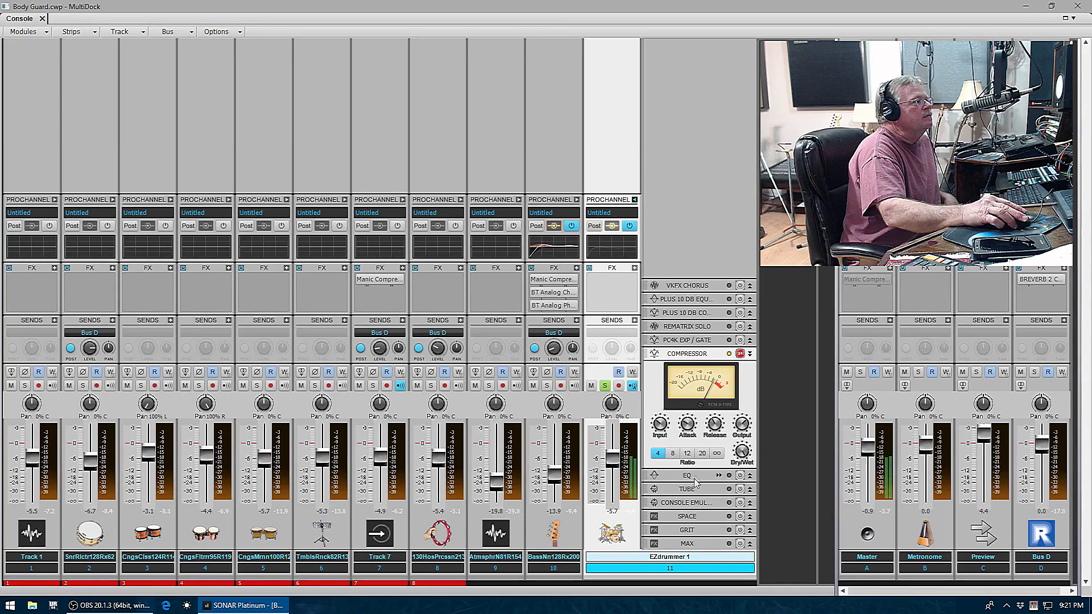
mouse_move(664, 430)
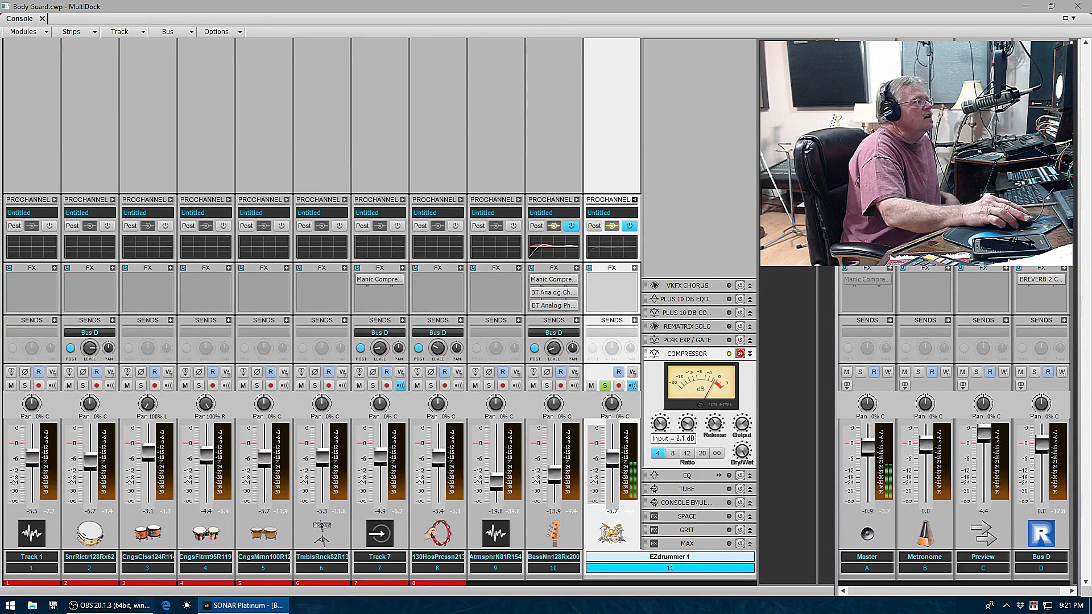
mouse_move(673, 463)
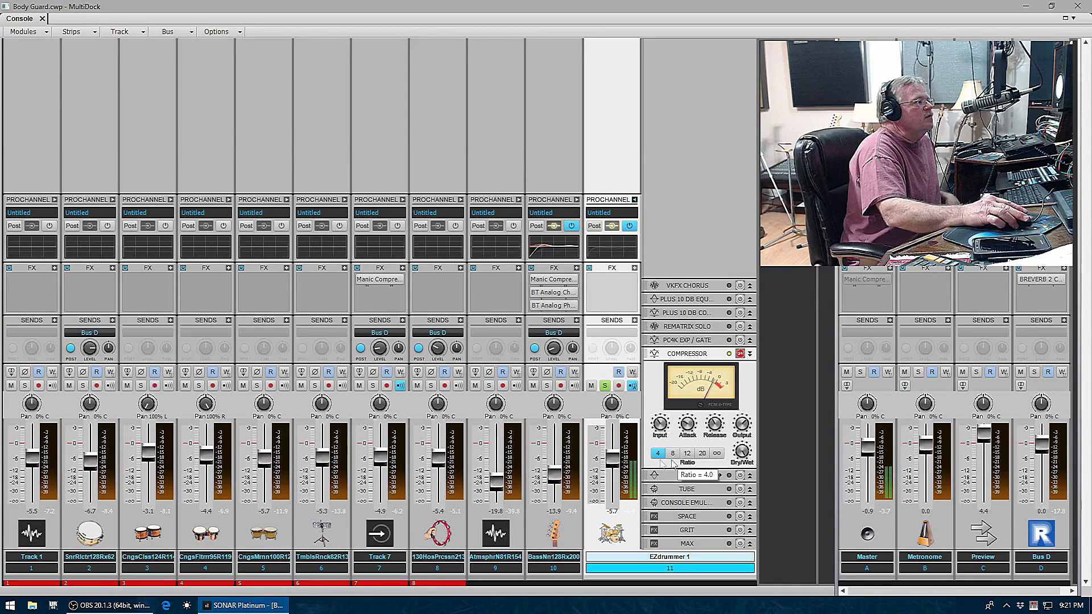
click(718, 454)
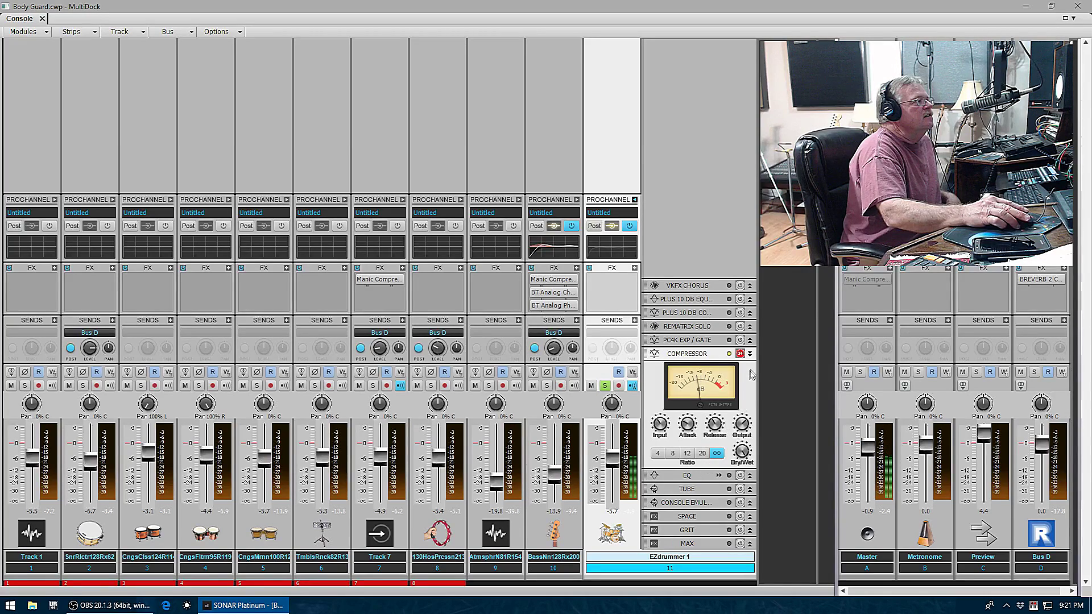
click(740, 354)
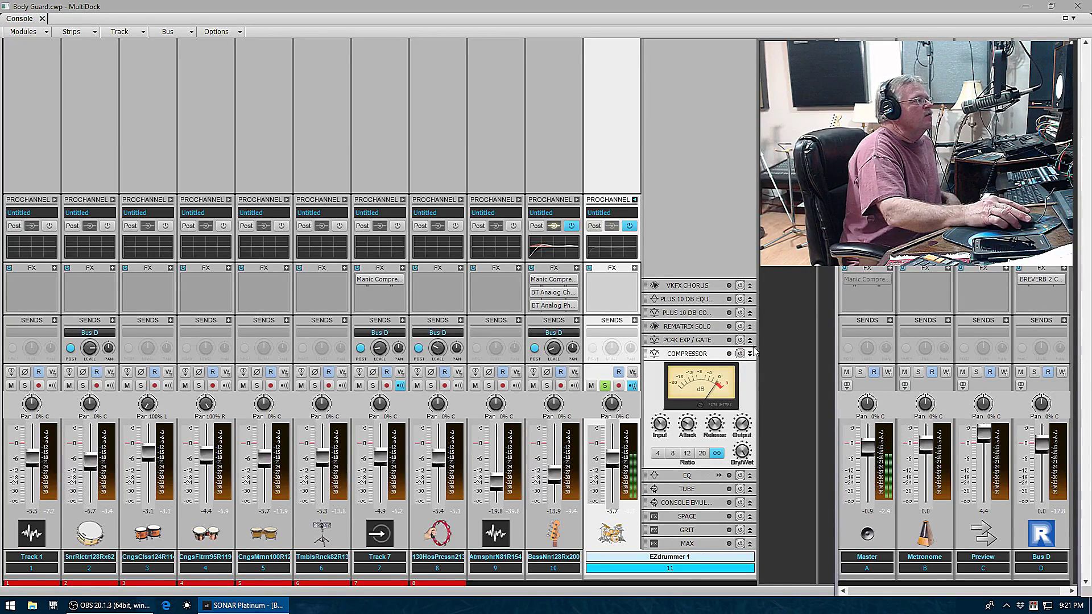
click(750, 355)
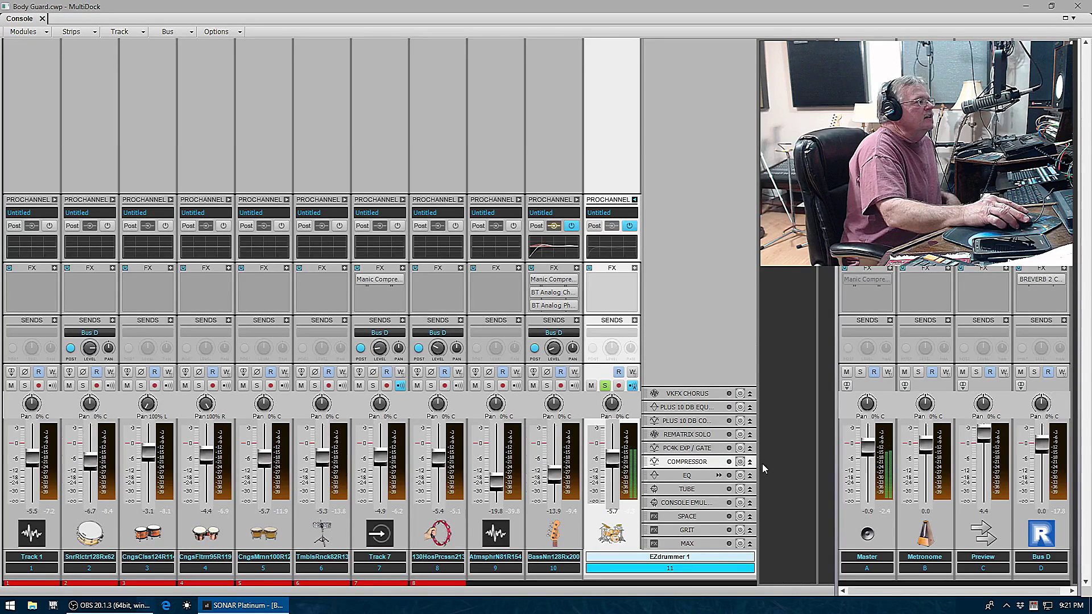
click(749, 449)
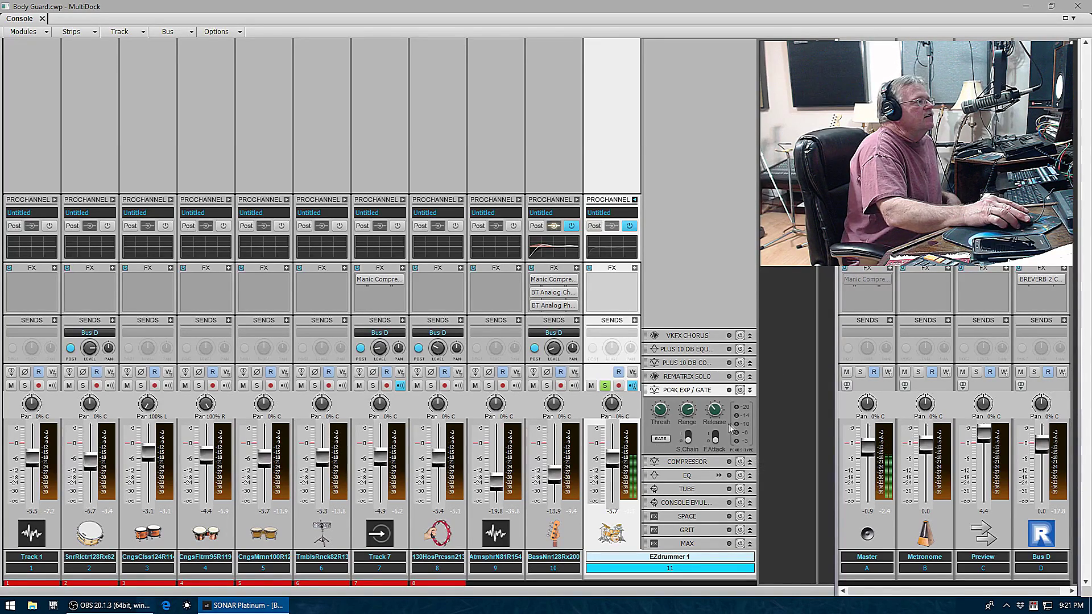
click(740, 391)
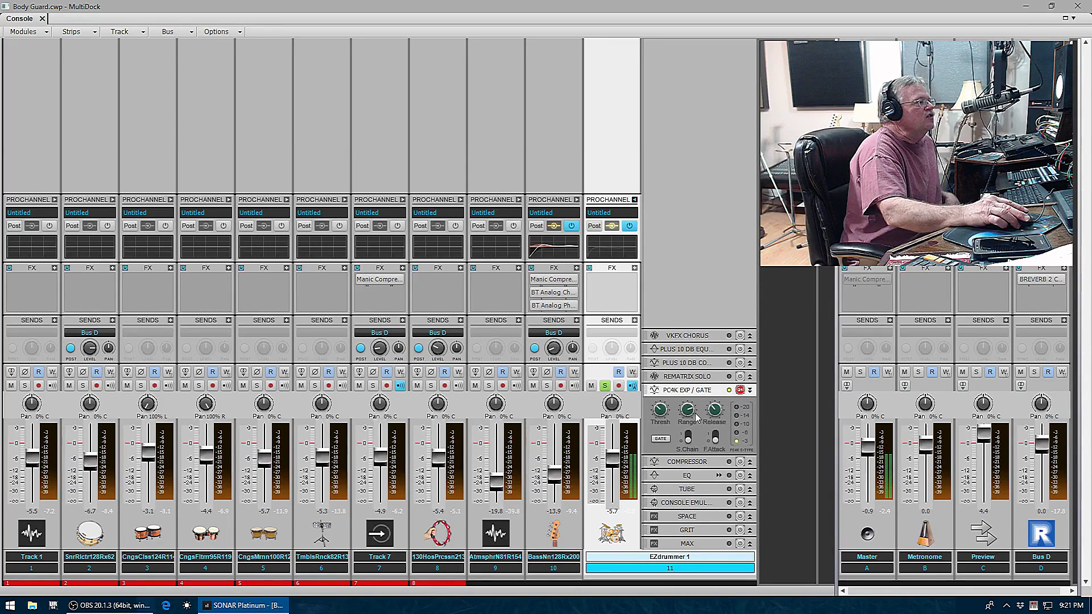
click(740, 390)
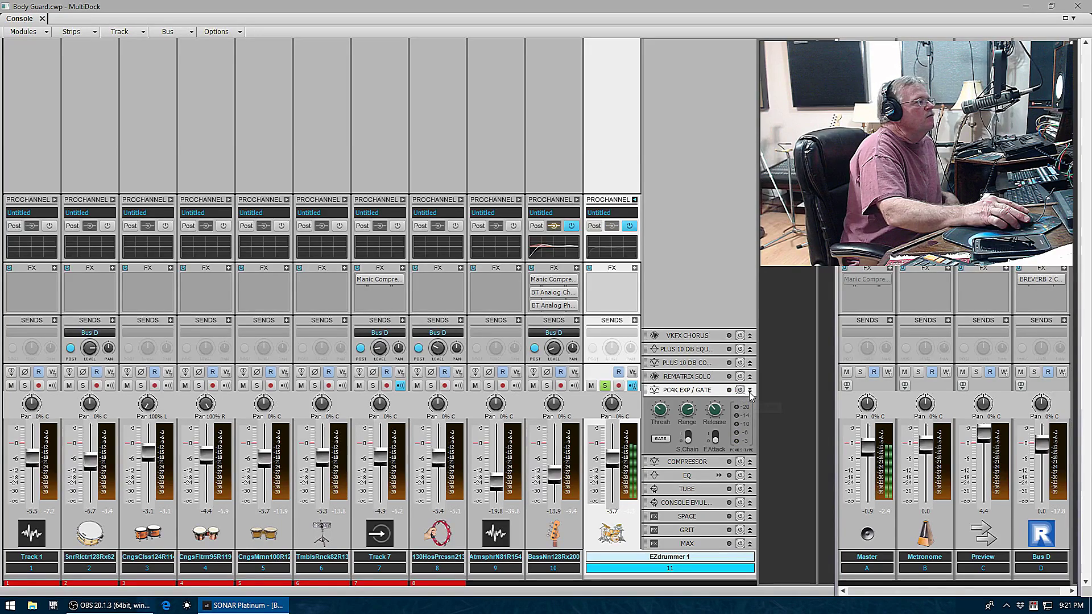
click(750, 390)
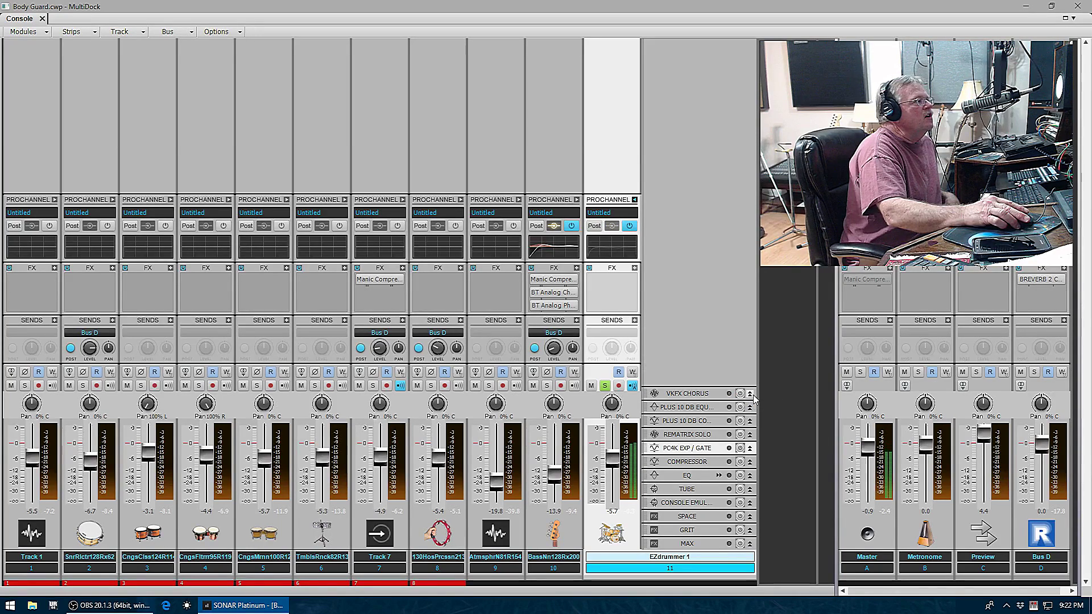
- Switch on Rematrix Solo, make its mix slightly wetter, nudge the Master up, then collapse it
click(750, 436)
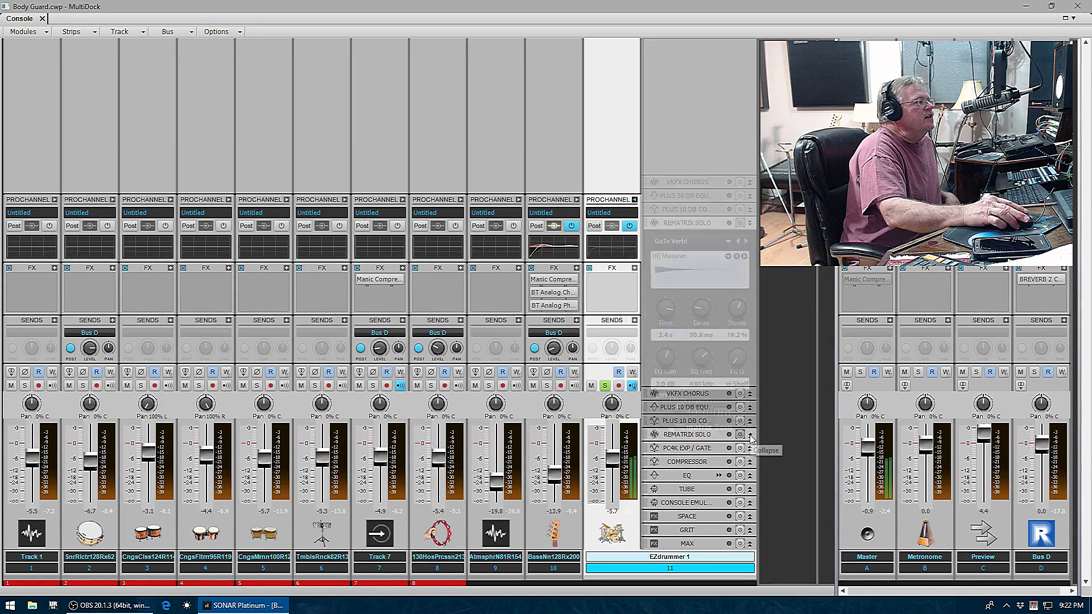
click(741, 223)
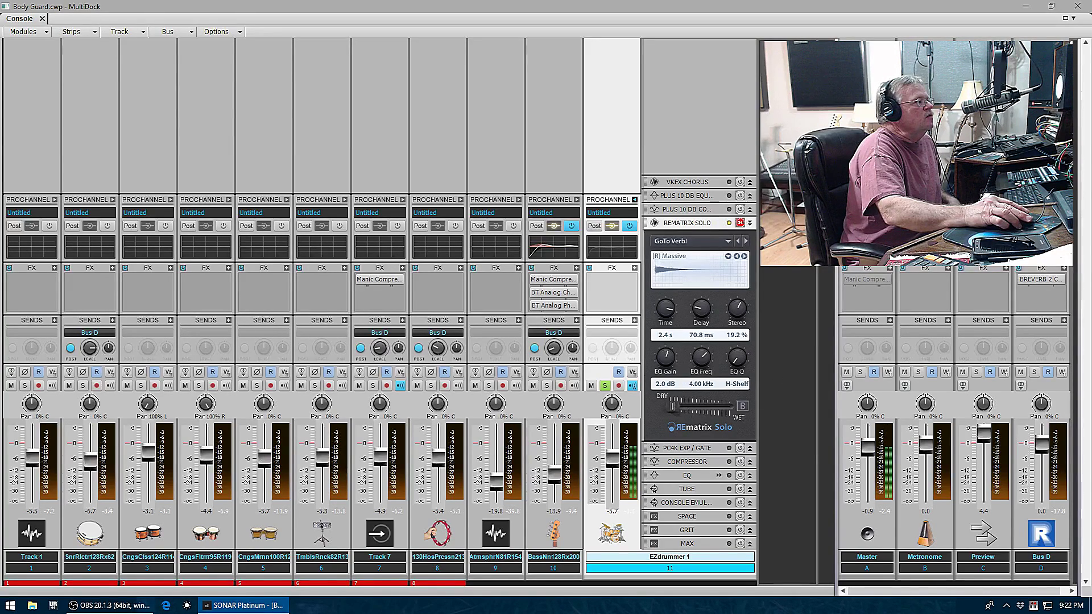
drag(675, 405, 678, 405)
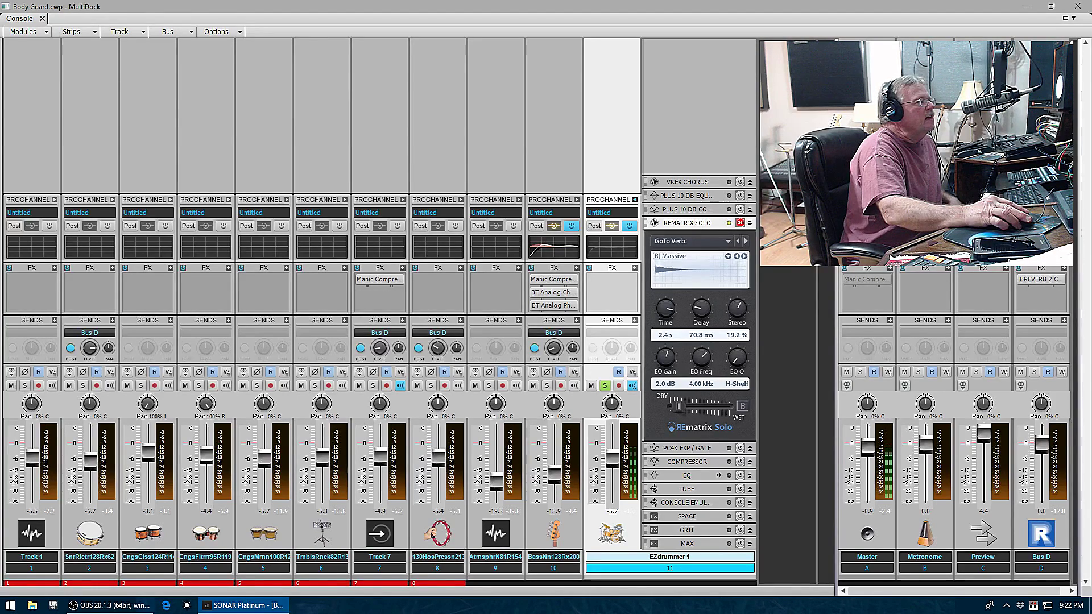
drag(678, 406, 681, 405)
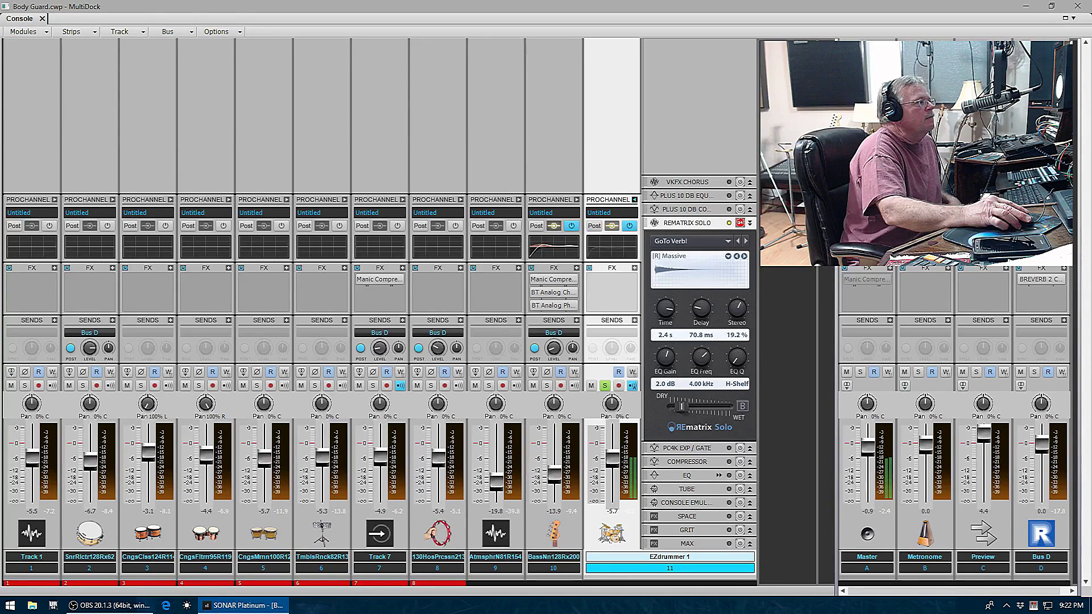
drag(867, 448, 867, 442)
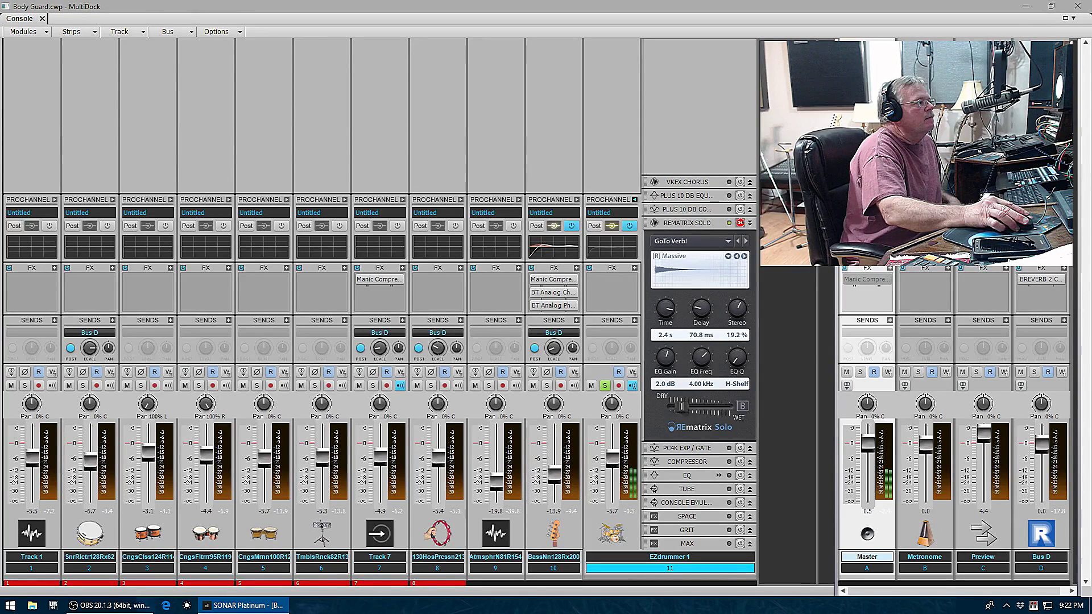
click(682, 409)
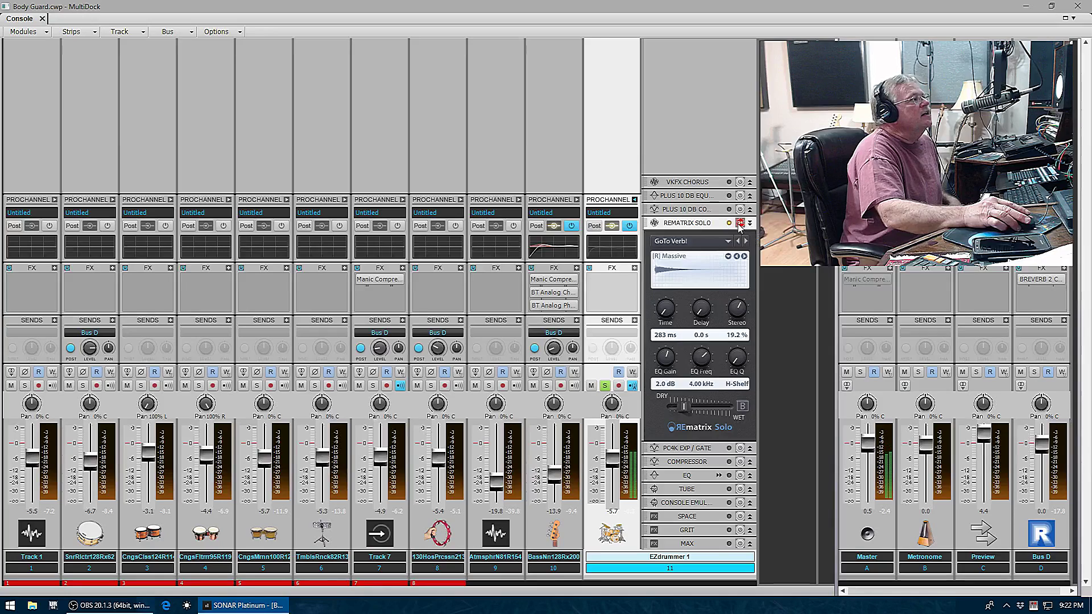
click(750, 223)
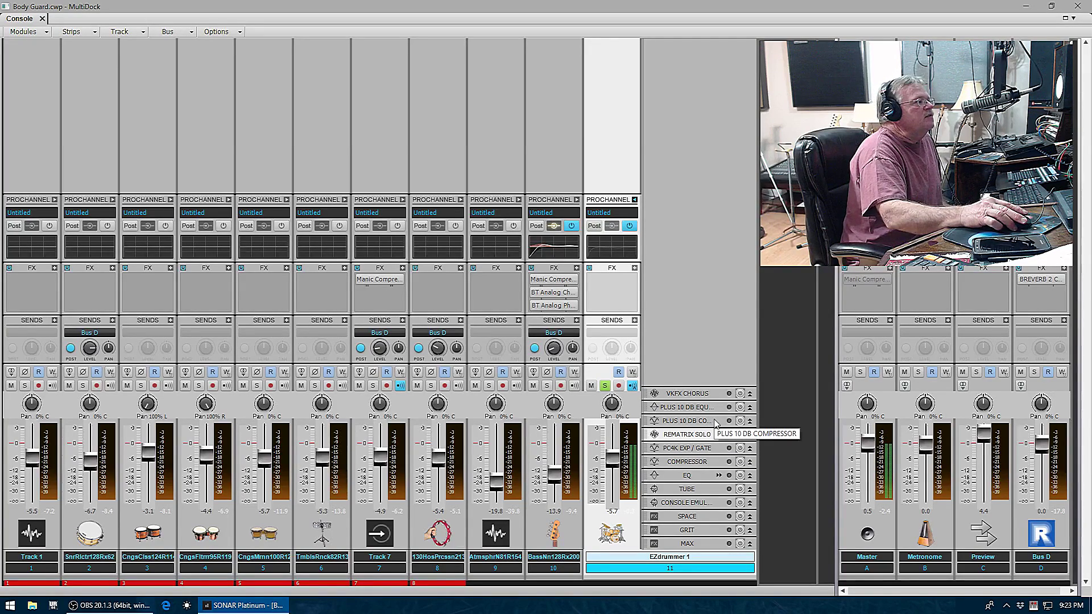
click(750, 421)
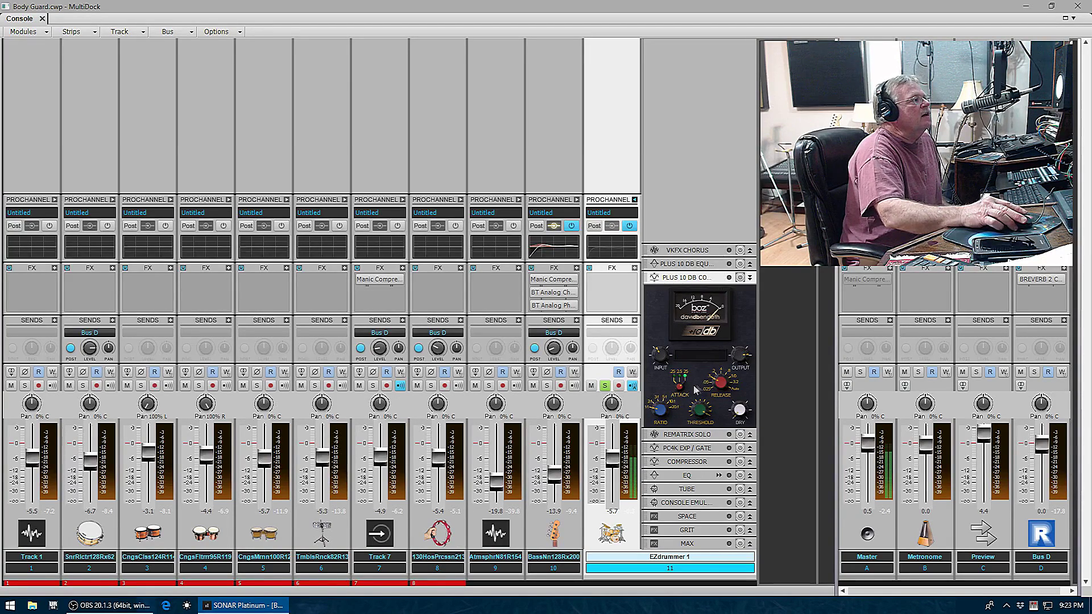
- Fold away the Plus 10 dB Compressor and EQ, then enable VKFX Chorus and collapse it
click(750, 278)
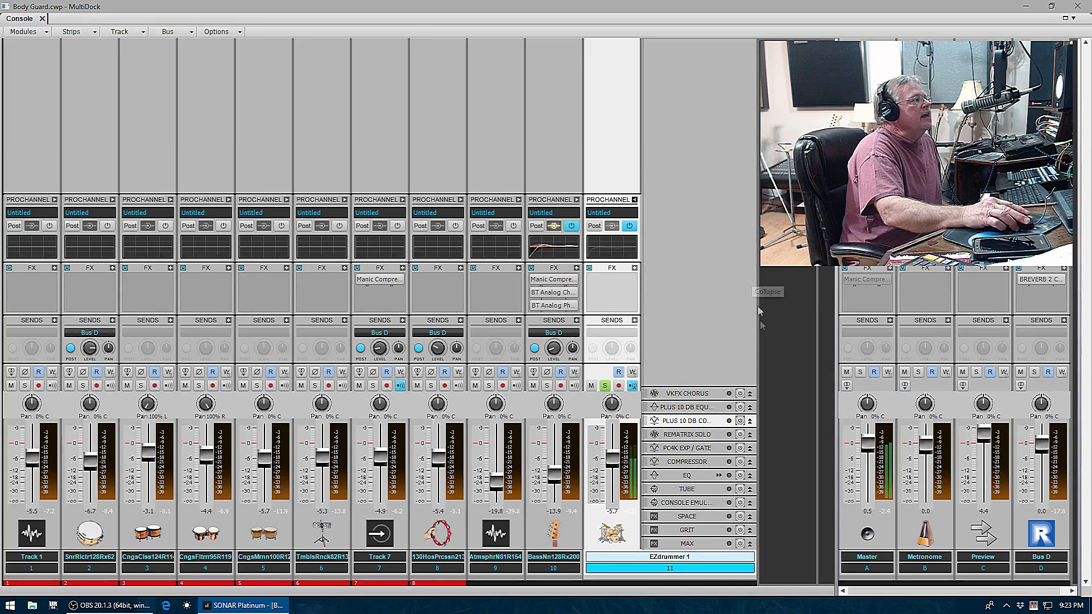
click(750, 408)
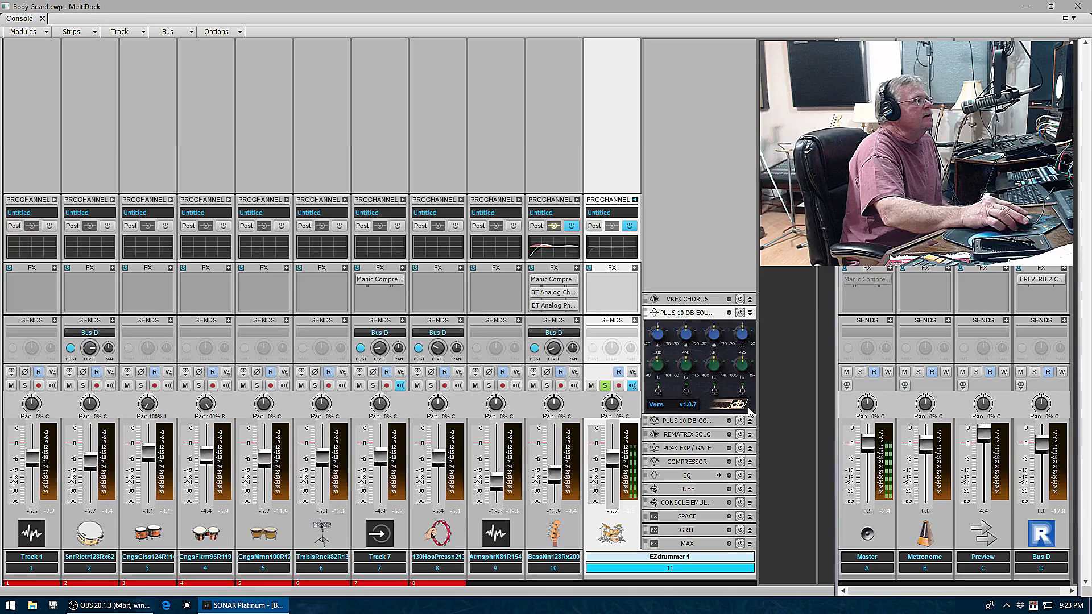
click(750, 313)
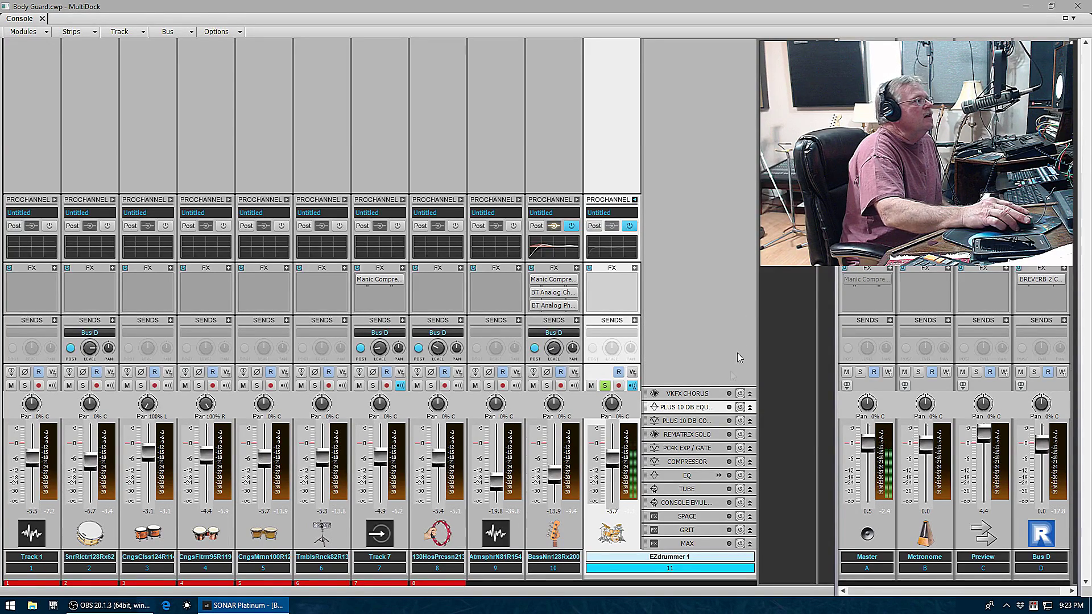
click(750, 395)
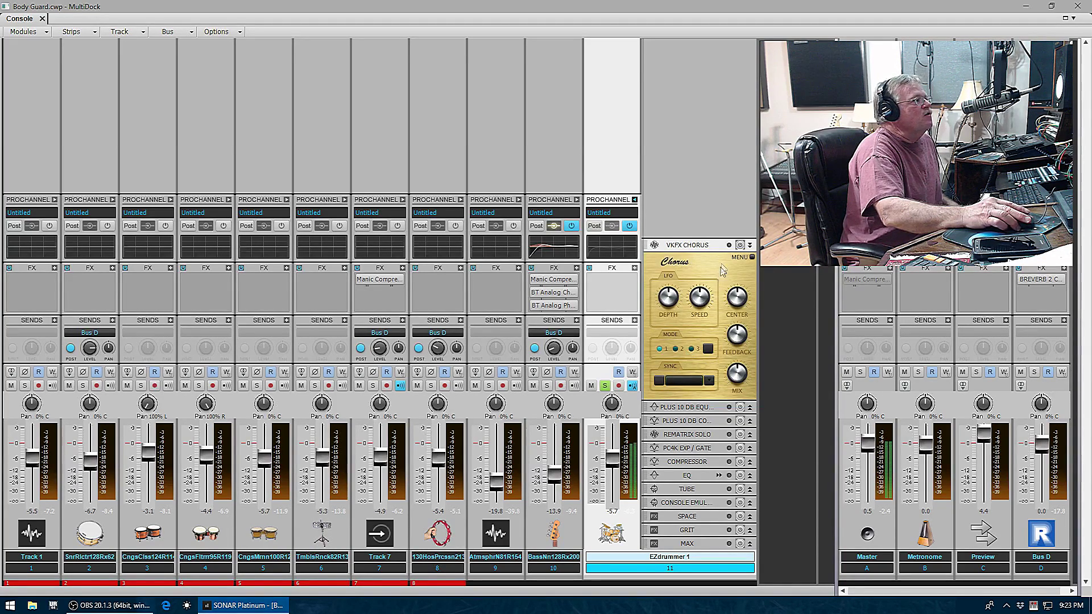
click(740, 246)
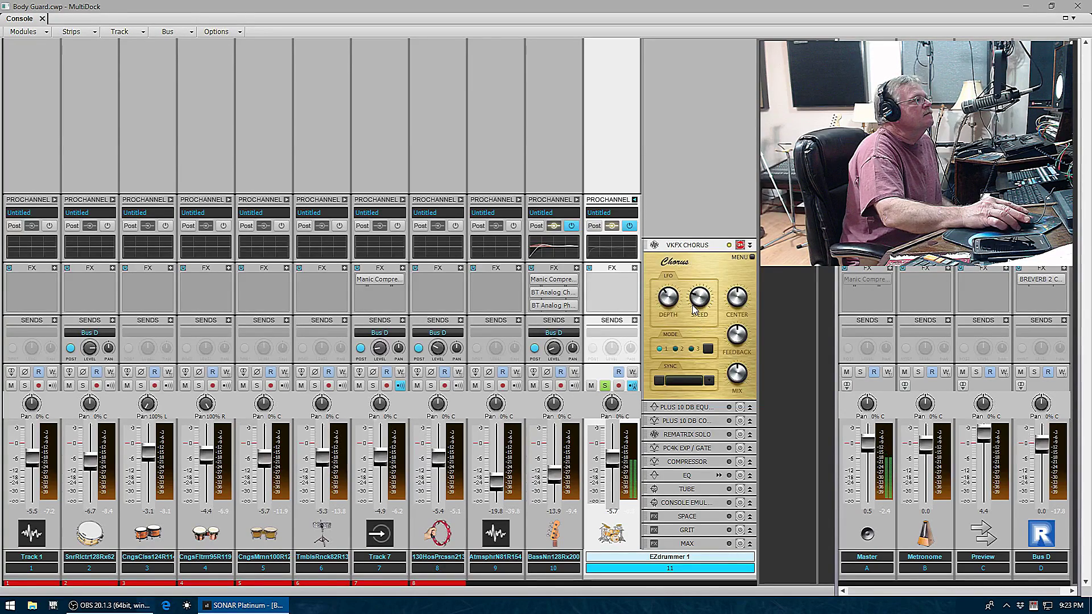
click(740, 245)
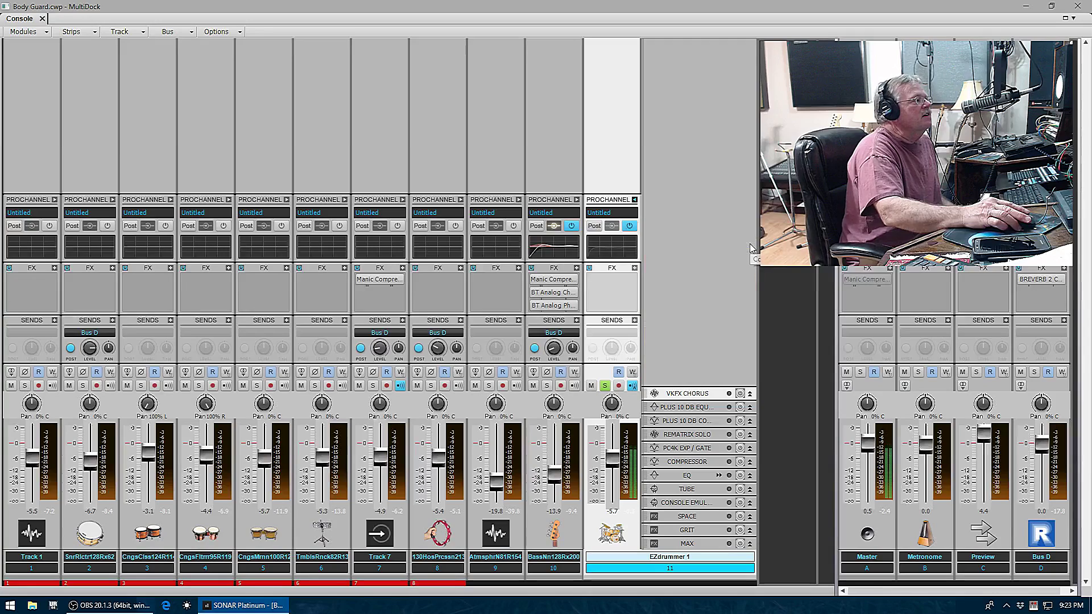
- Enable the Space module and adjust its amount, settling around 31%
click(750, 517)
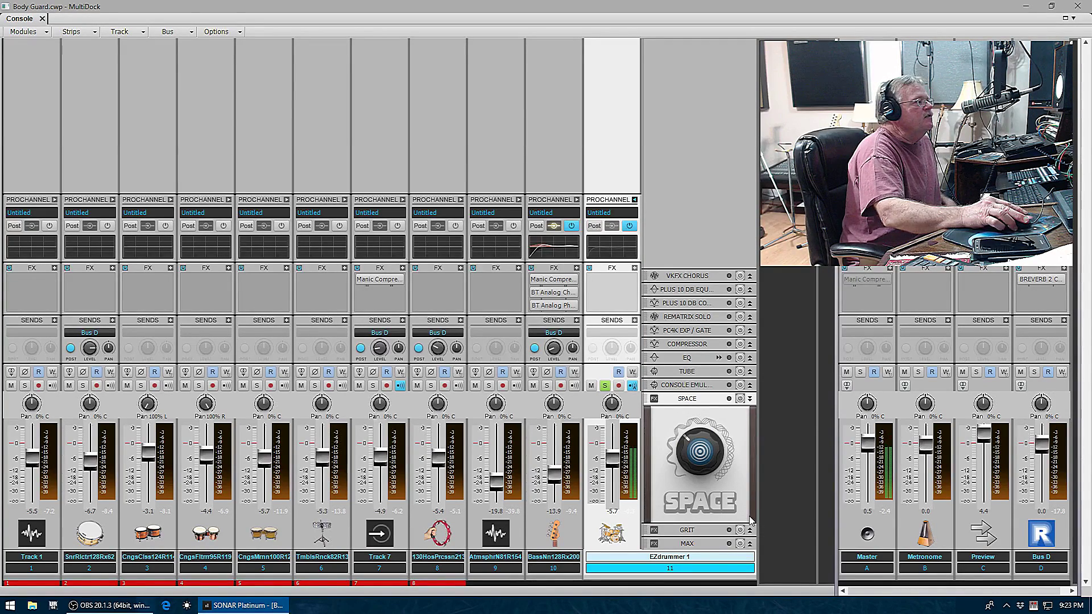
click(740, 399)
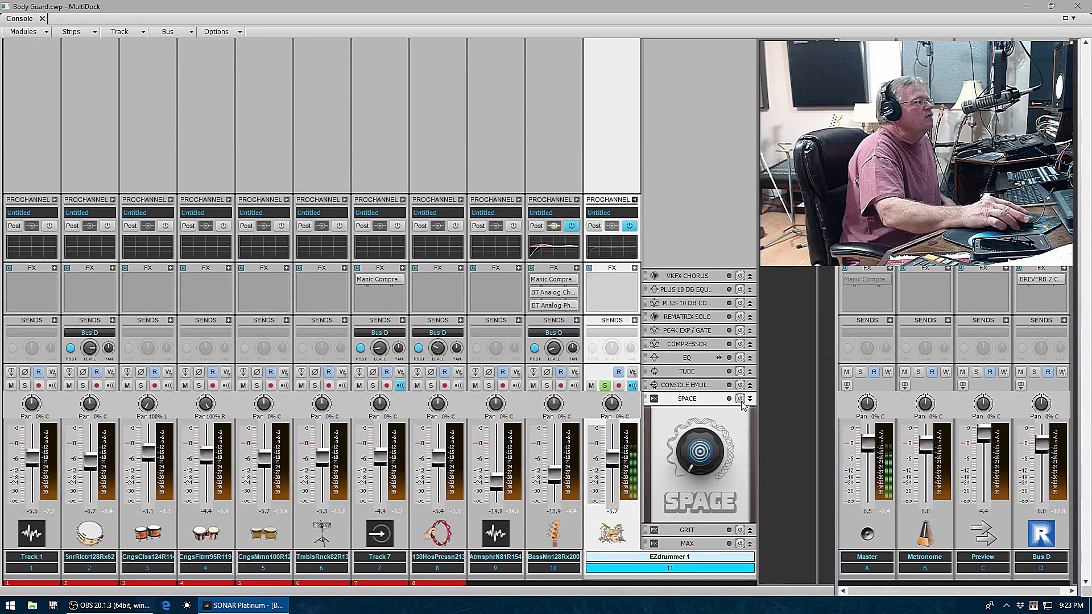
drag(699, 452, 699, 439)
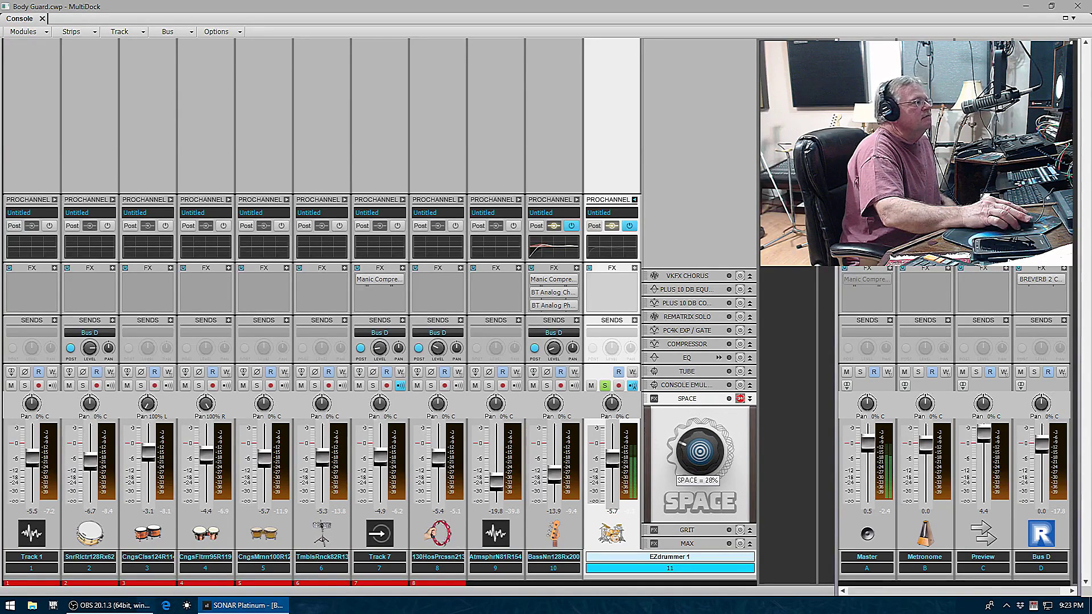
drag(700, 439, 700, 438)
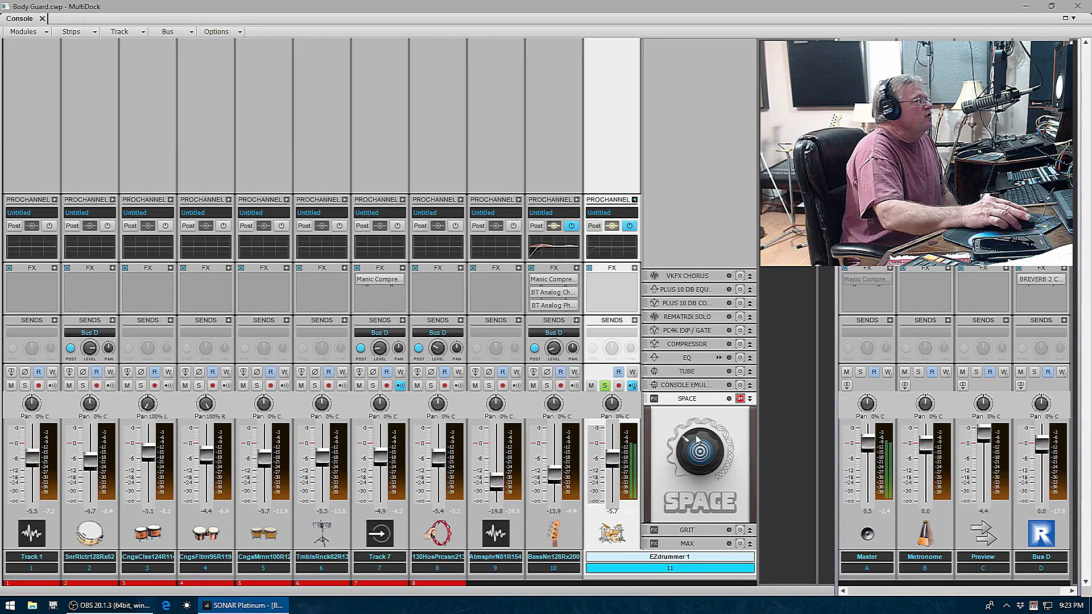
mouse_move(695, 435)
mouse_down()
mouse_move(695, 455)
mouse_move(695, 441)
mouse_up()
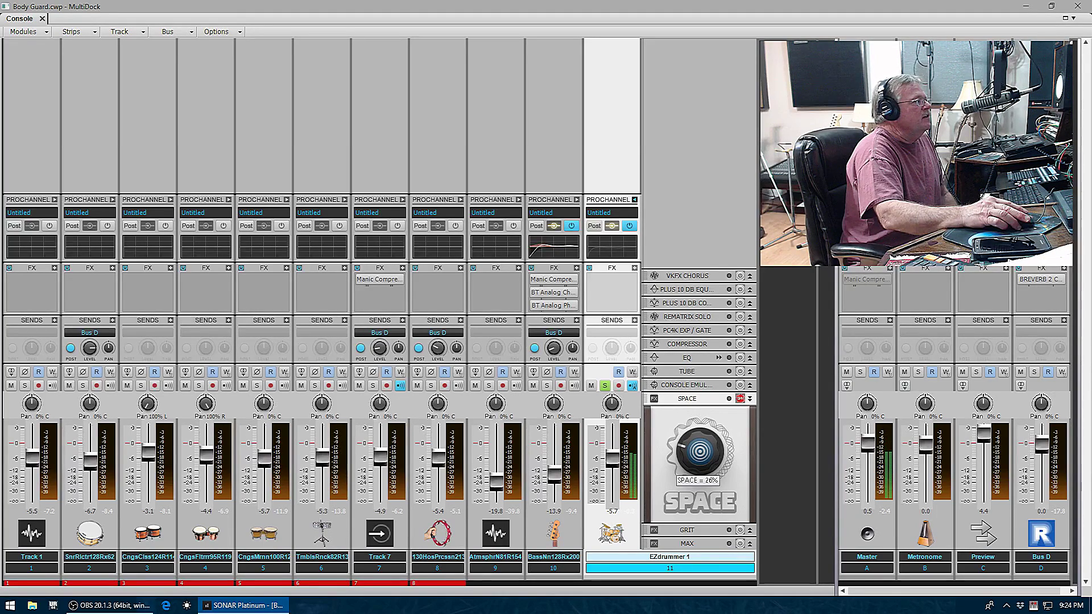
drag(695, 439, 695, 455)
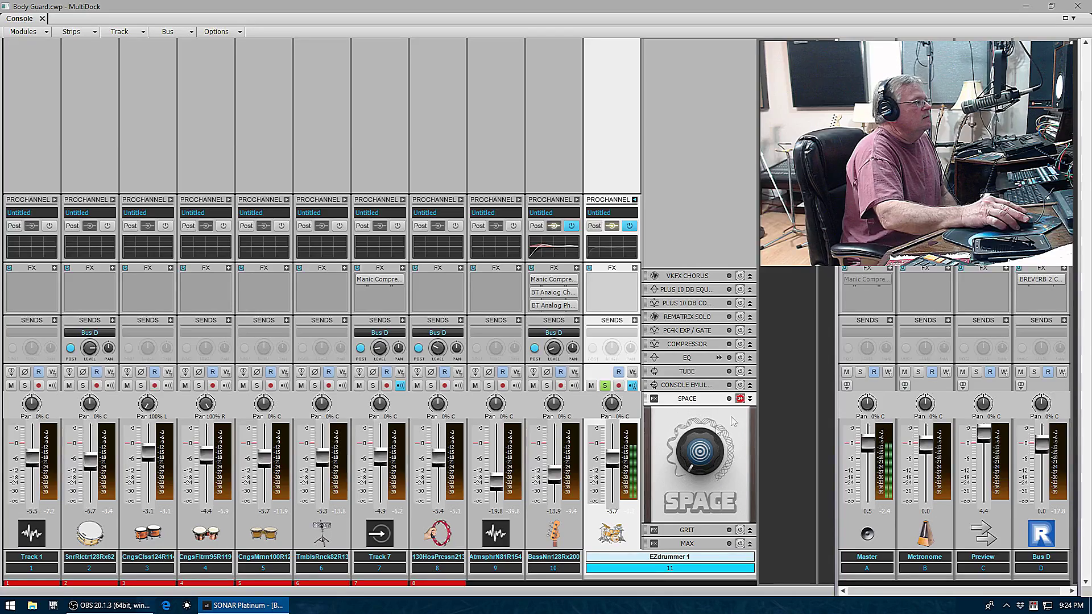
- Swap the Space panel for Grit, switch Grit on at about 81%, then fold it away
click(750, 399)
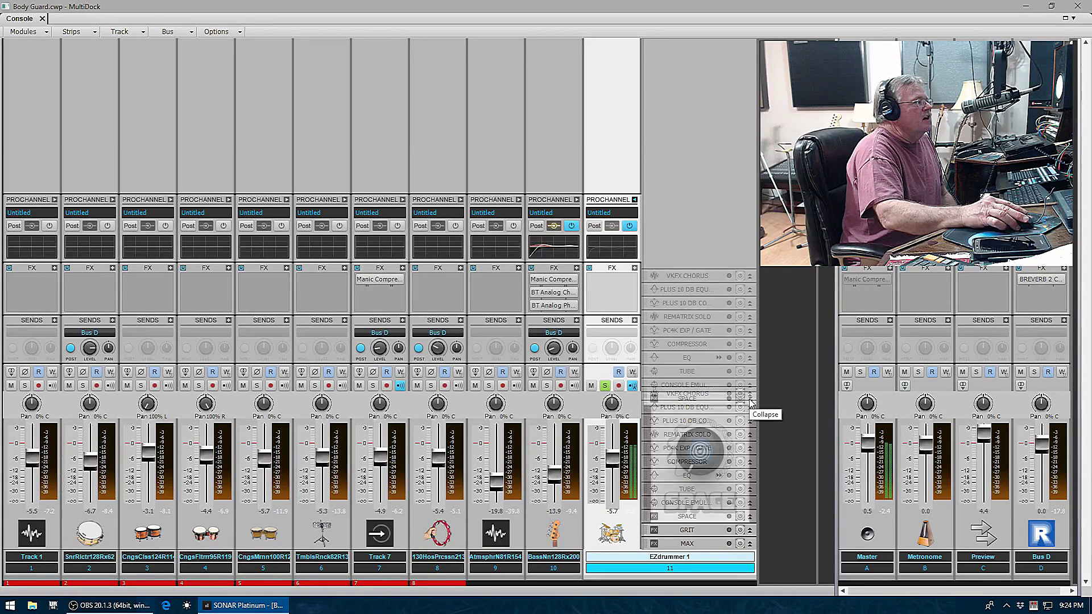
click(749, 530)
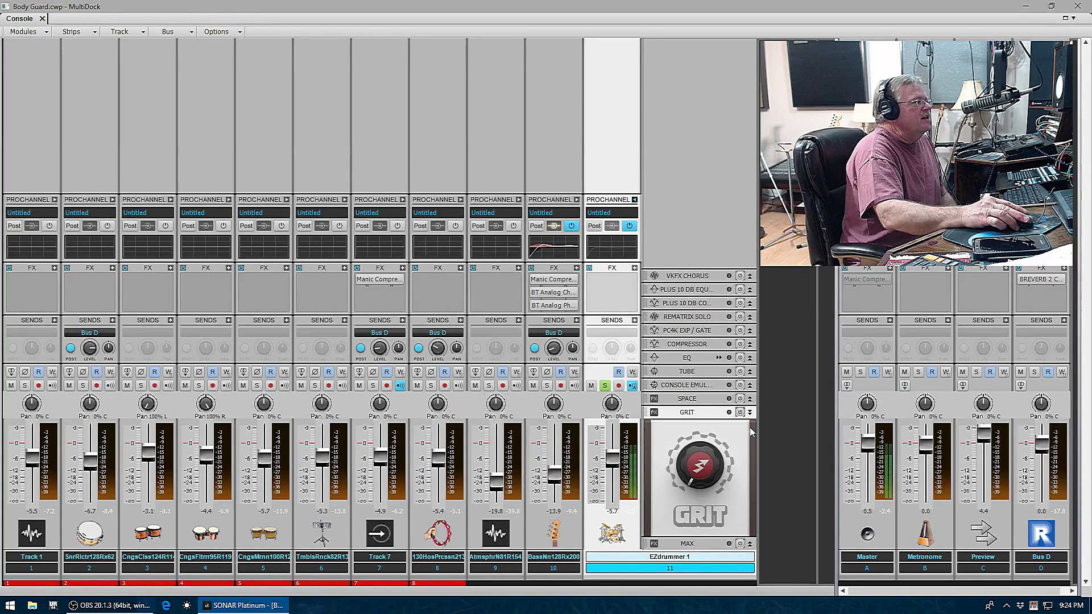
click(740, 412)
drag(700, 466, 699, 430)
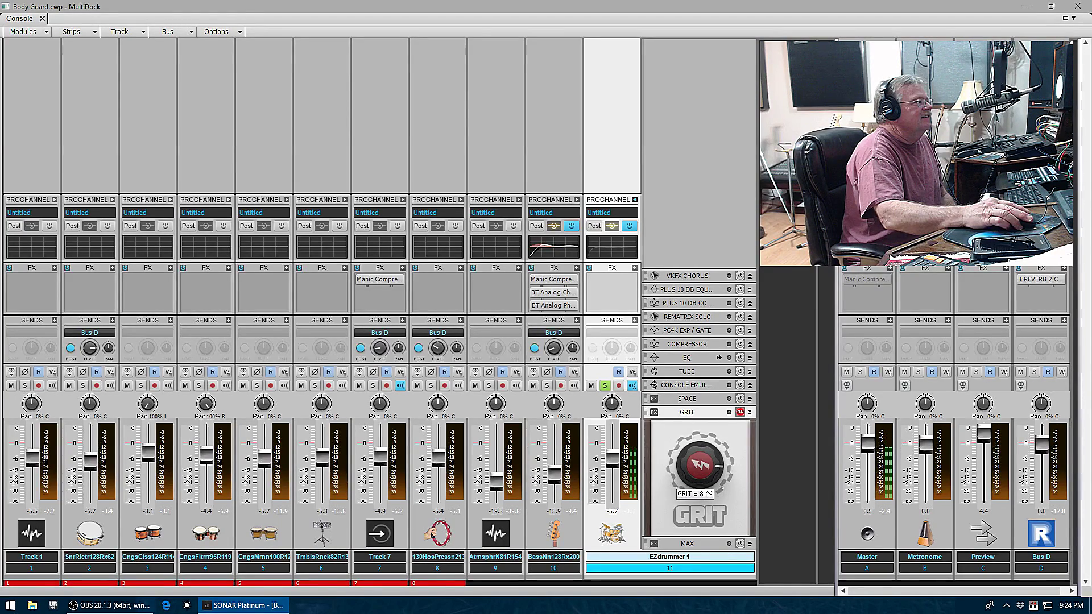
drag(699, 430, 700, 429)
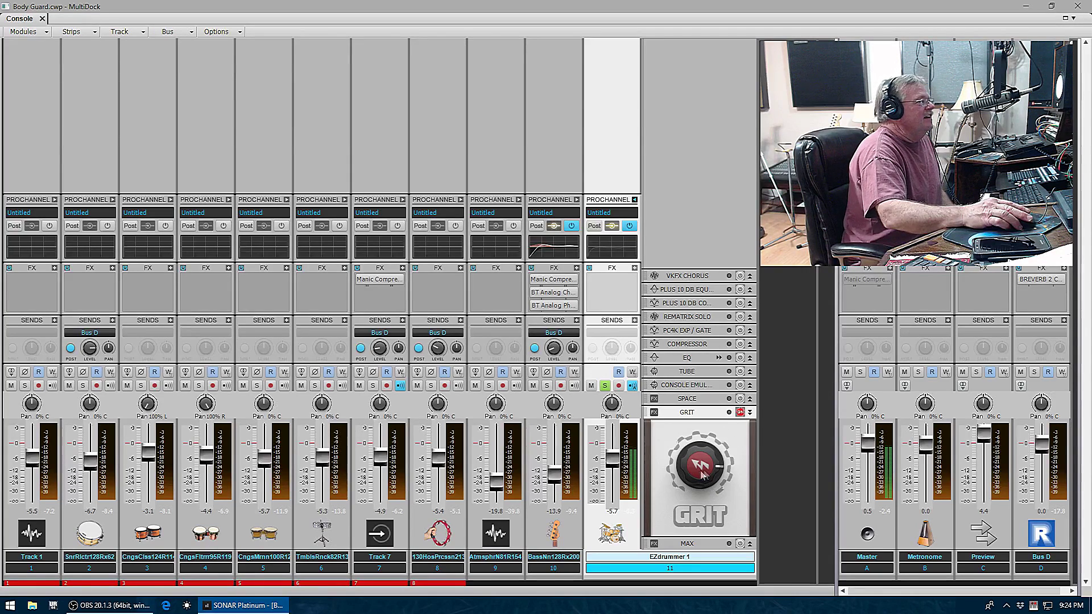
click(750, 413)
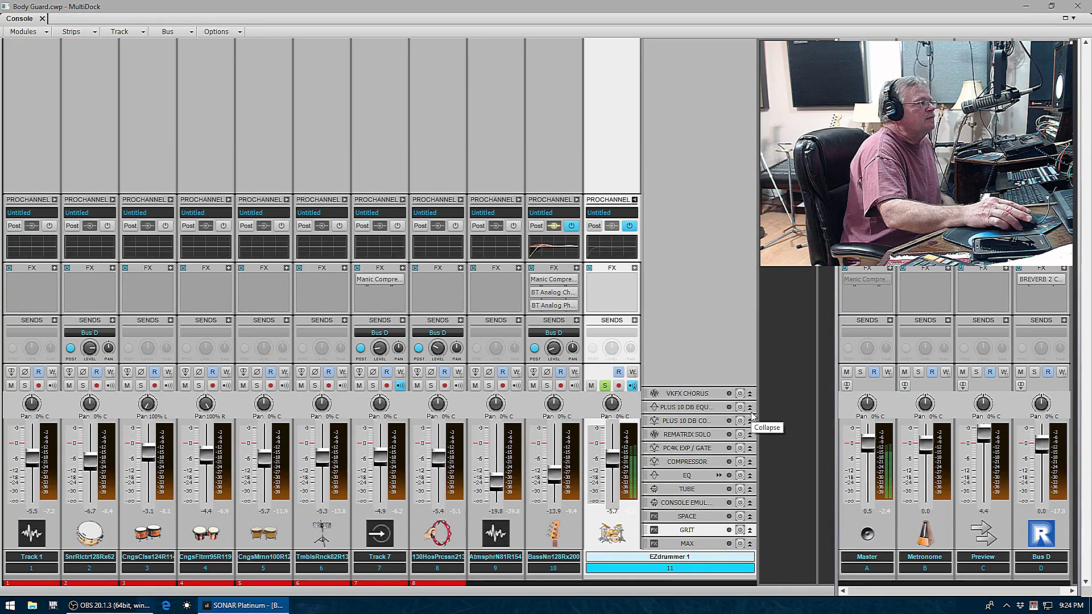
- Expand and switch on the Max module, raising its amount to about 54%
click(750, 544)
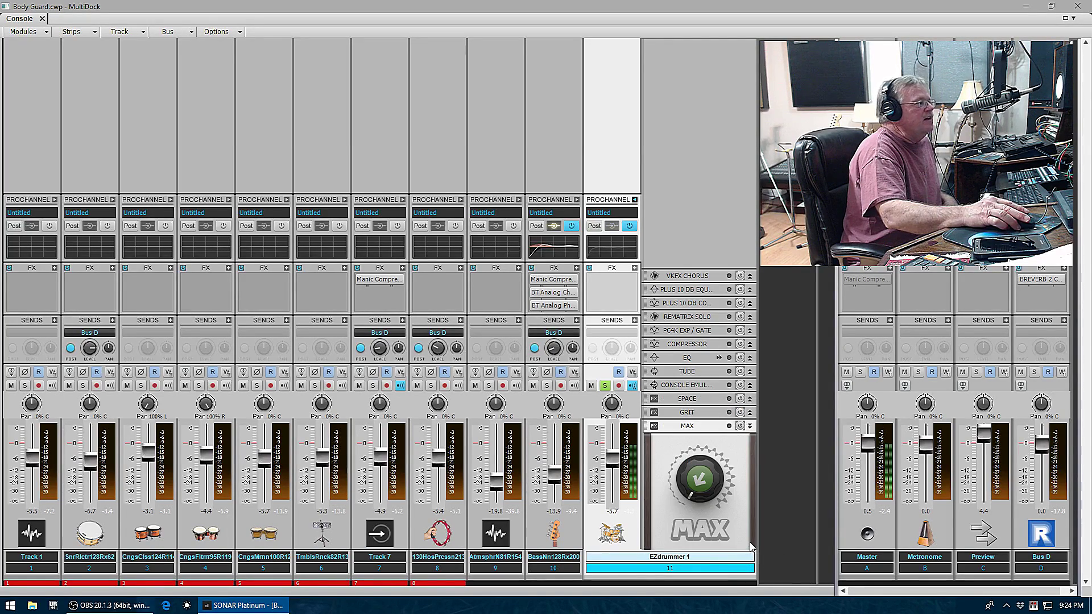
click(740, 427)
mouse_move(690, 492)
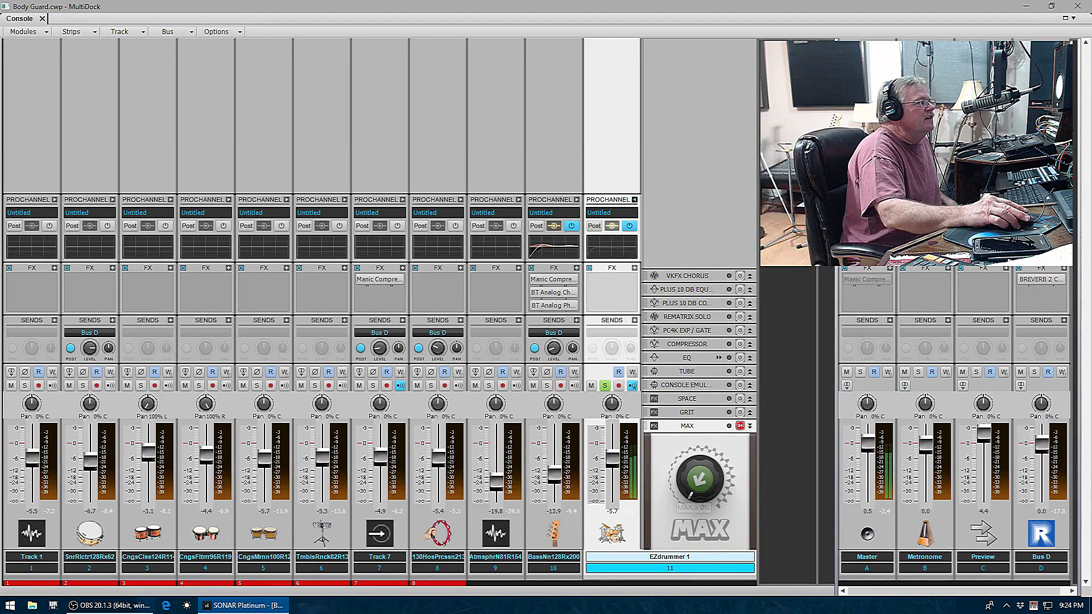
drag(690, 492, 689, 472)
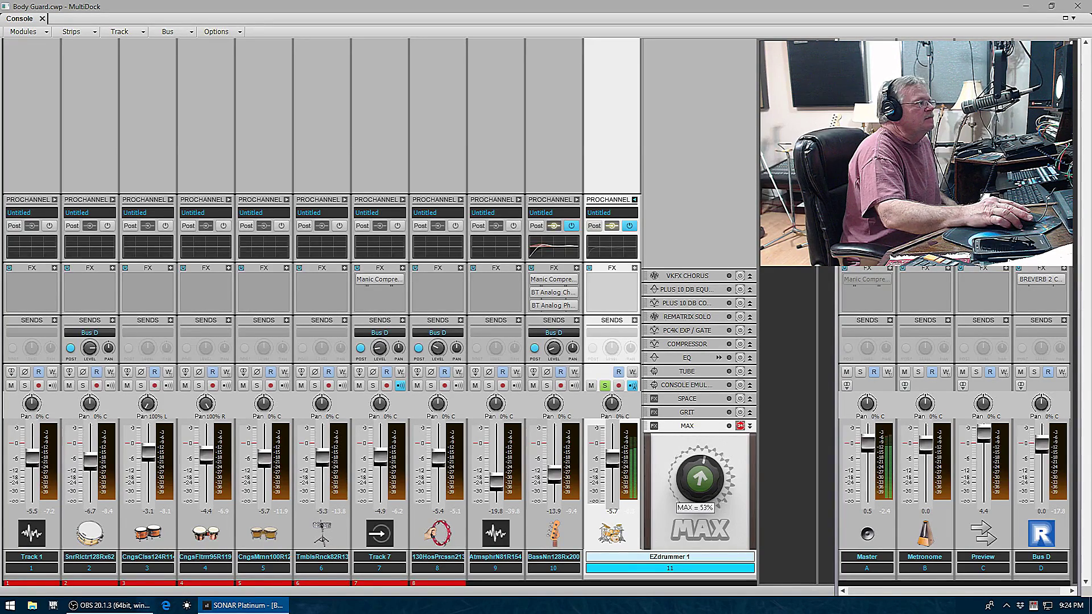
drag(689, 469, 689, 467)
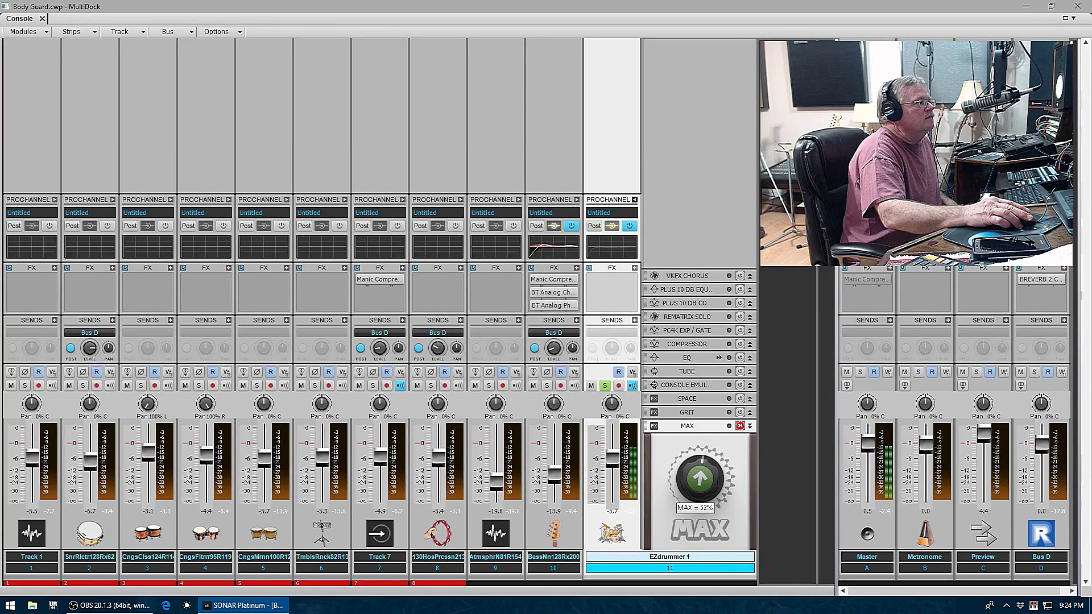
- Expand the EQ and Tube modules and switch both on
click(750, 359)
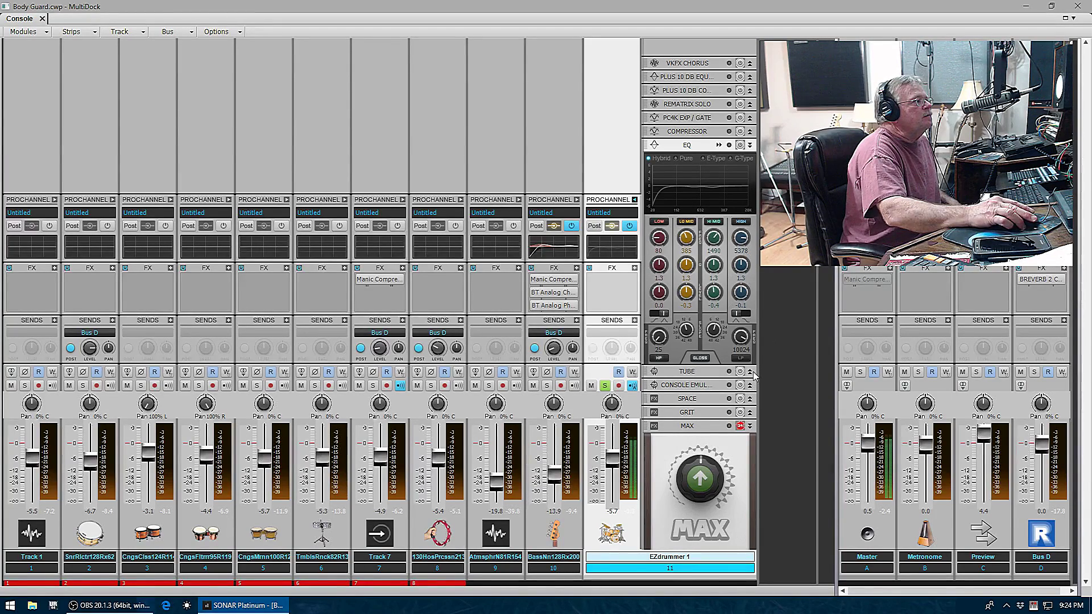
click(749, 372)
click(740, 338)
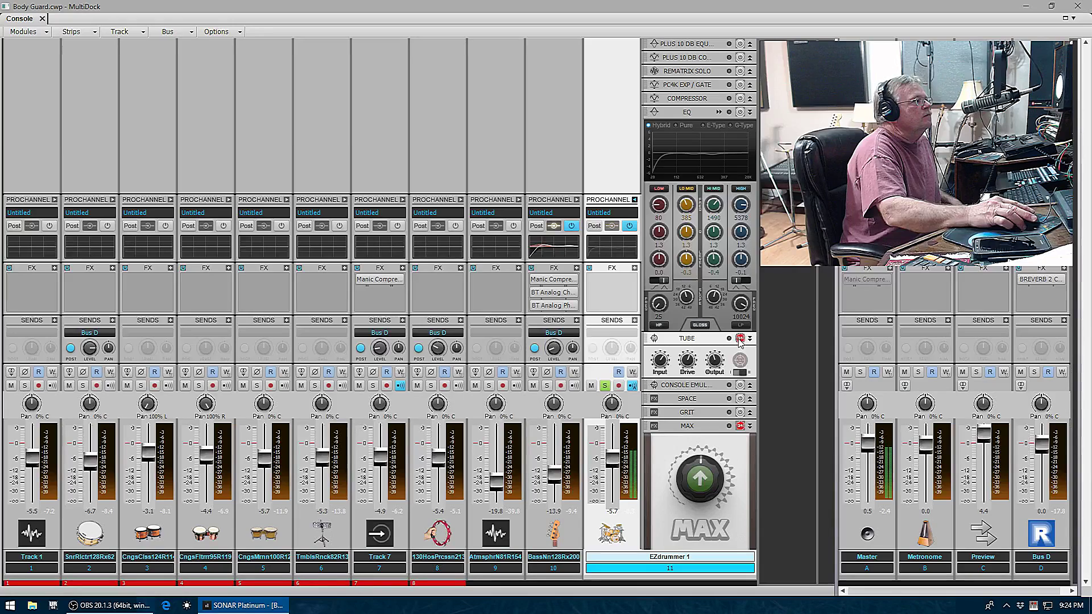
click(740, 112)
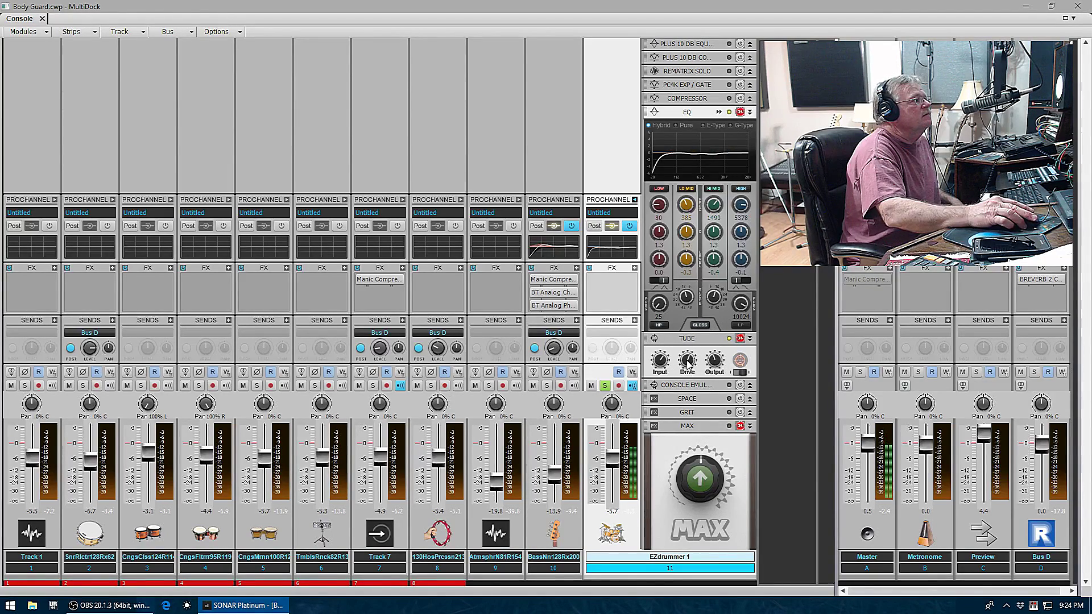
- View the full QuadCurve Equalizer, expand REmatrix Solo showing 283 ms, then collapse EQ and close it
click(719, 111)
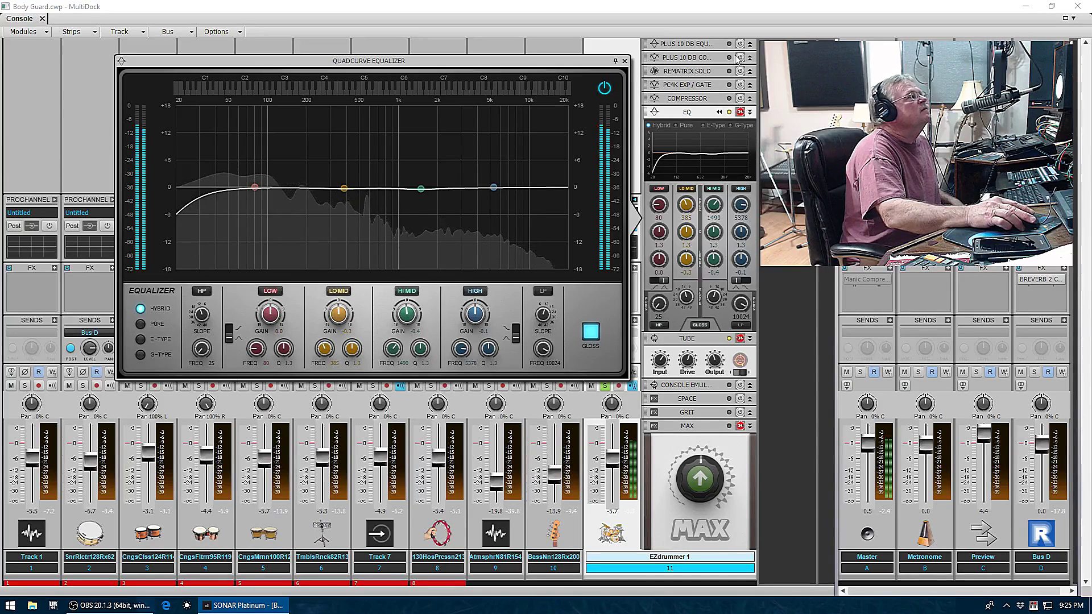
click(749, 72)
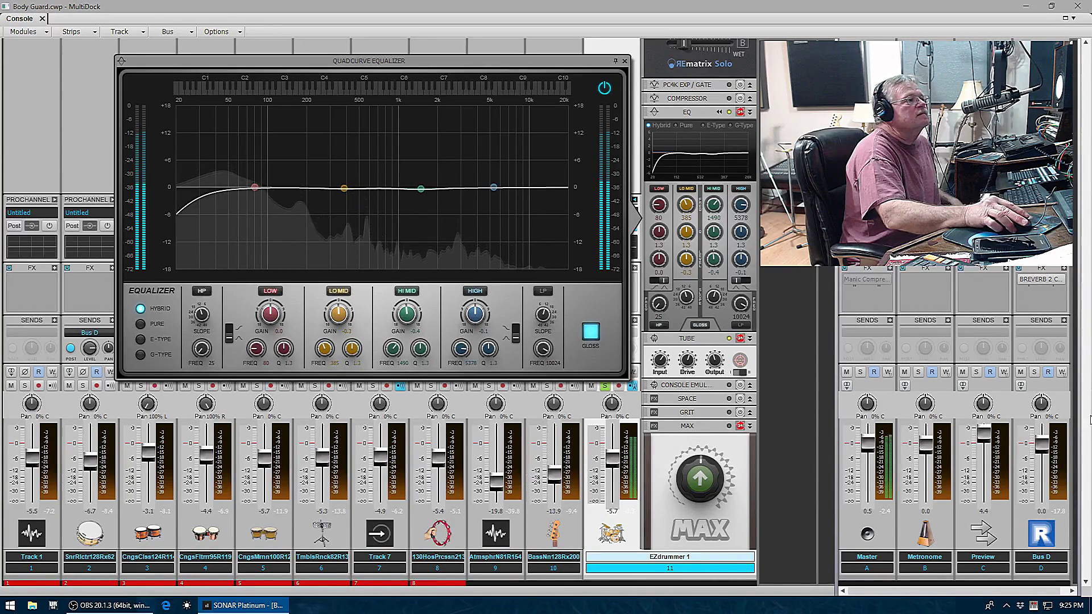
click(700, 111)
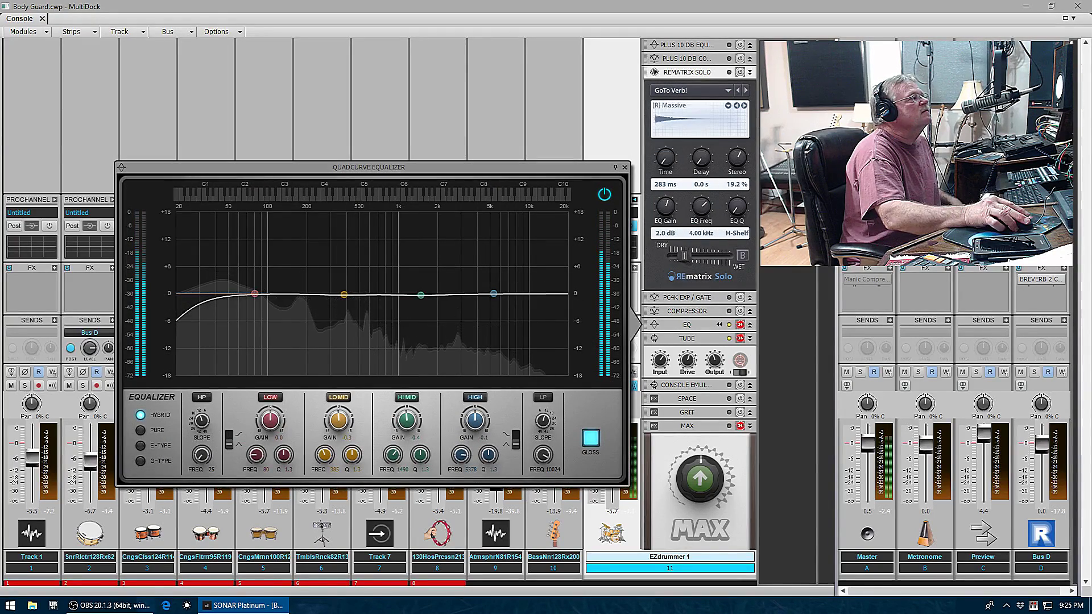
click(625, 167)
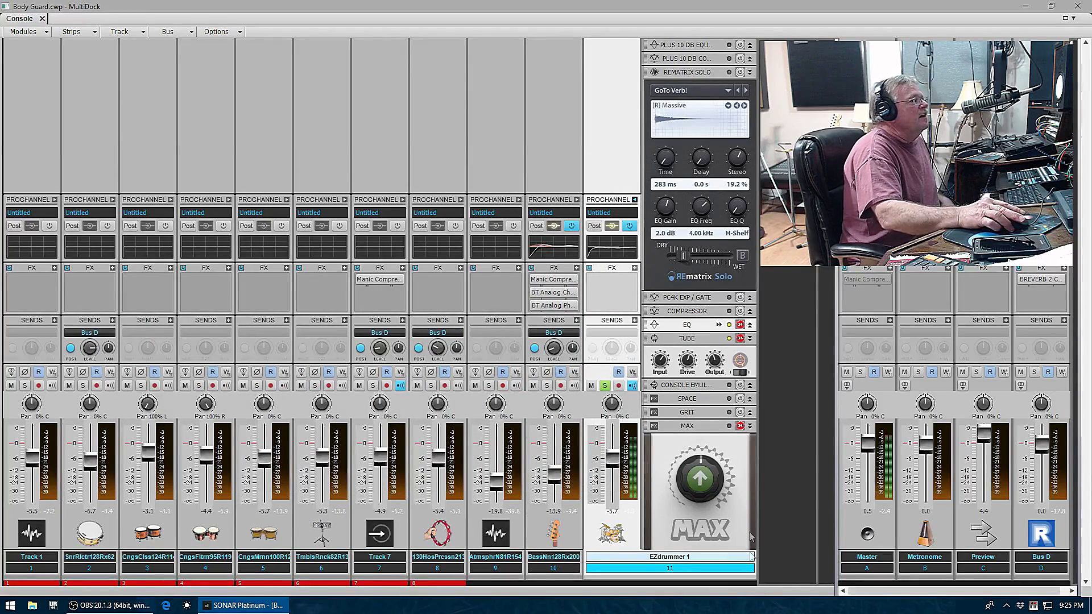
- Pull the Master bus fader down from 0.5 to about -3.6 dB
drag(870, 445, 871, 455)
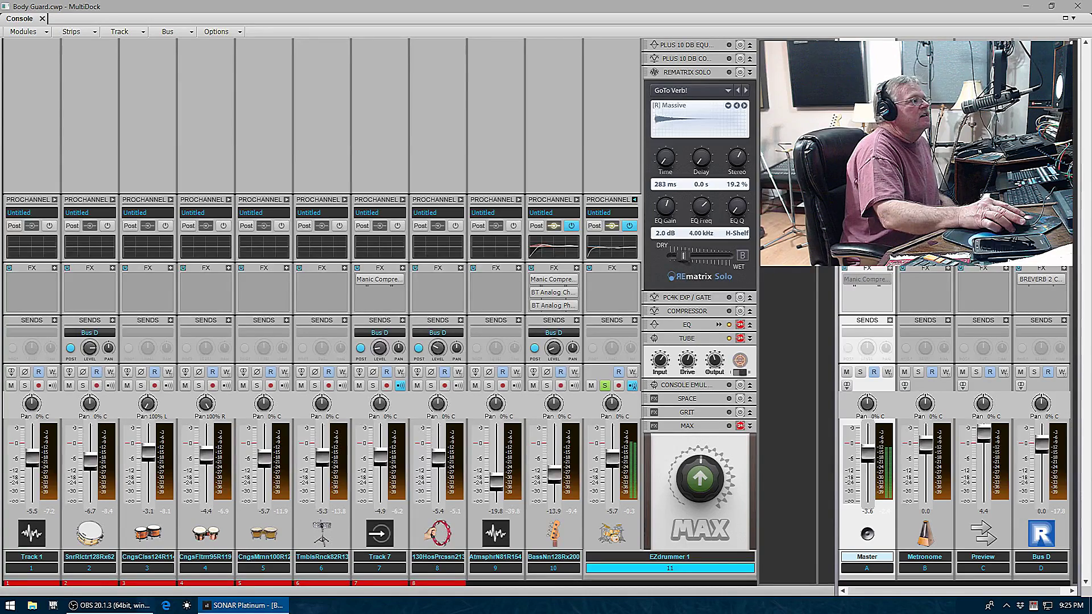